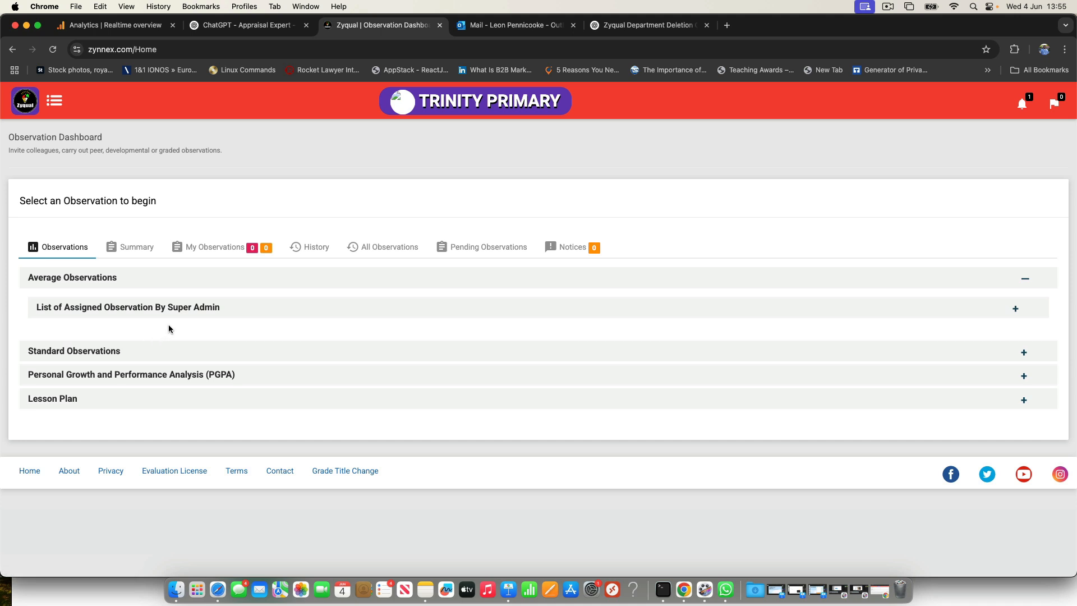
Step: Open the active observations list under Average Observations and go to the observation library
click(30, 108)
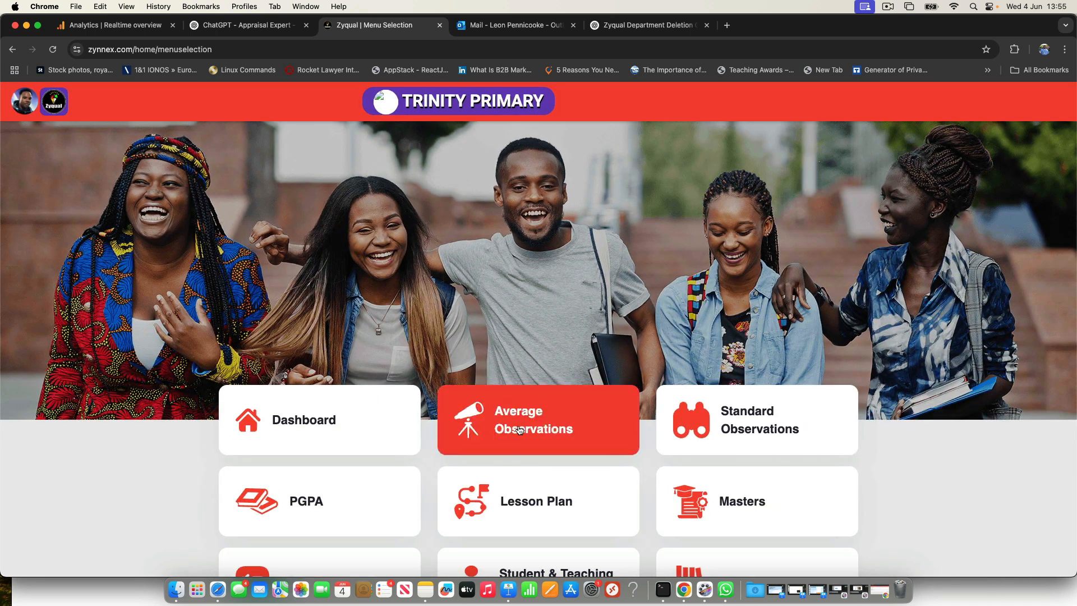
click(556, 432)
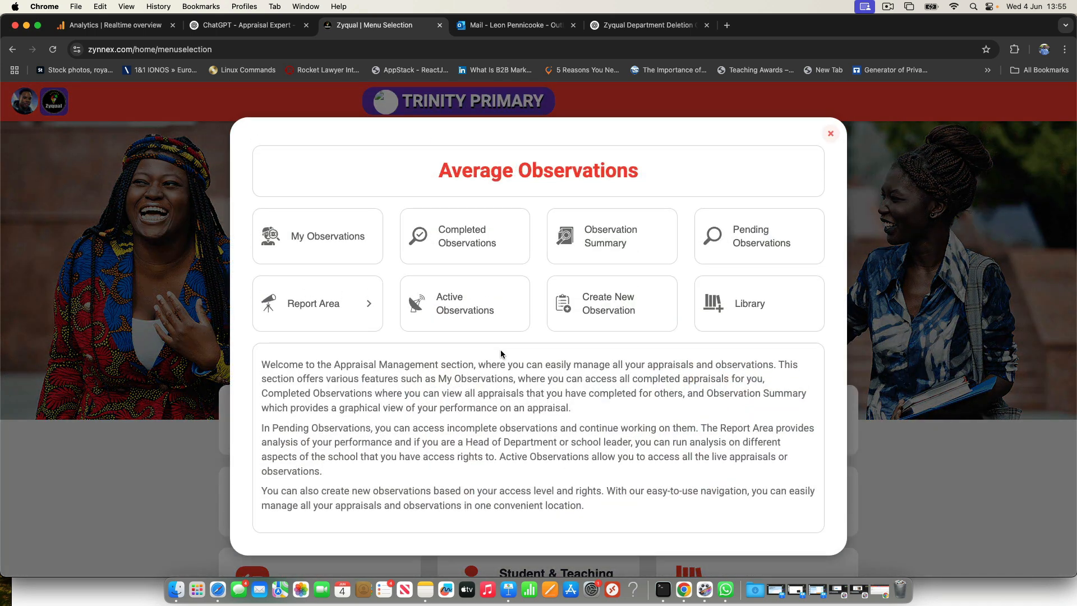
click(471, 314)
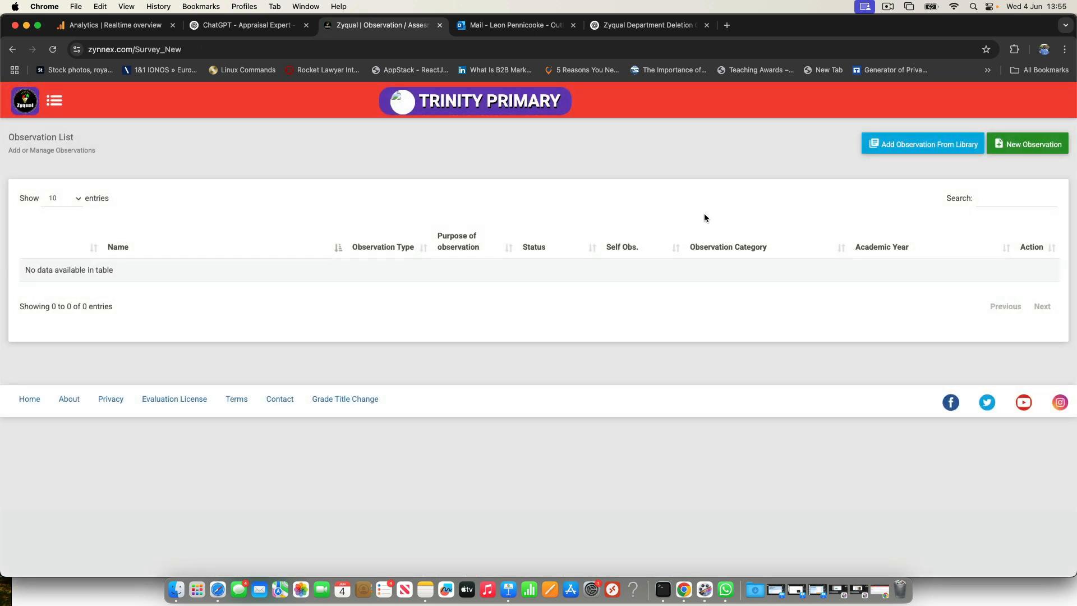
click(926, 146)
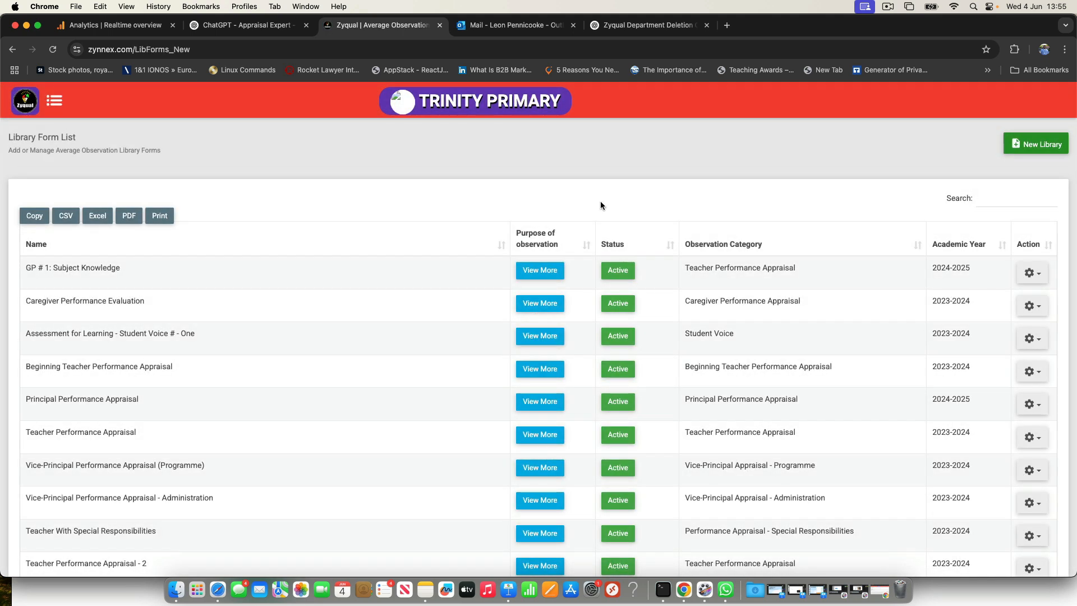
Step: Find the 2024-2025 Principal Performance Appraisal in the library and start adding it to the surveys
scroll(492, 281, down, 5)
scroll(492, 281, up, 3)
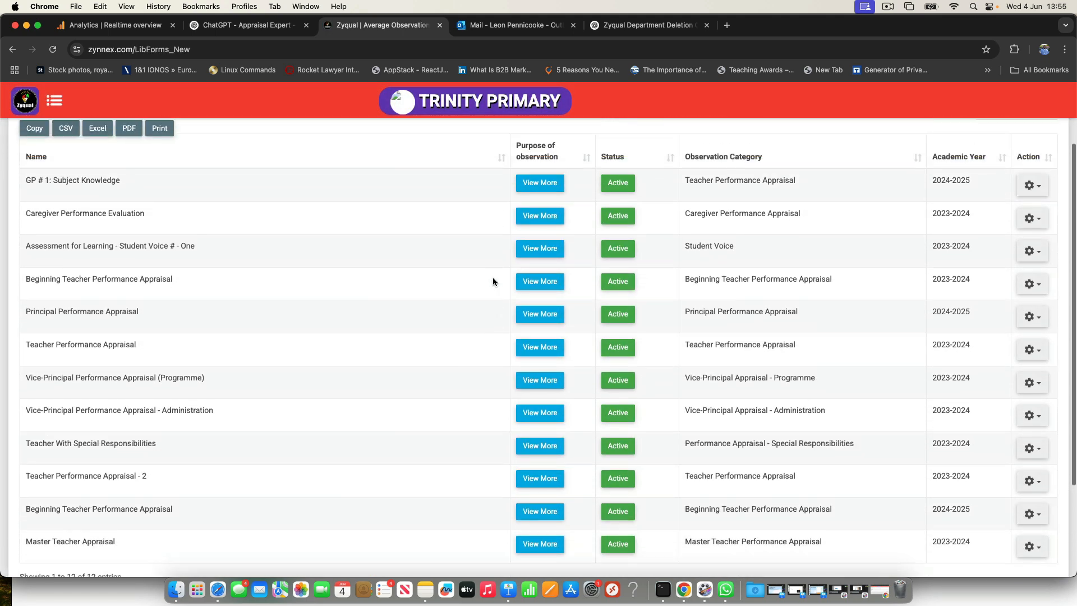
drag(99, 321, 138, 321)
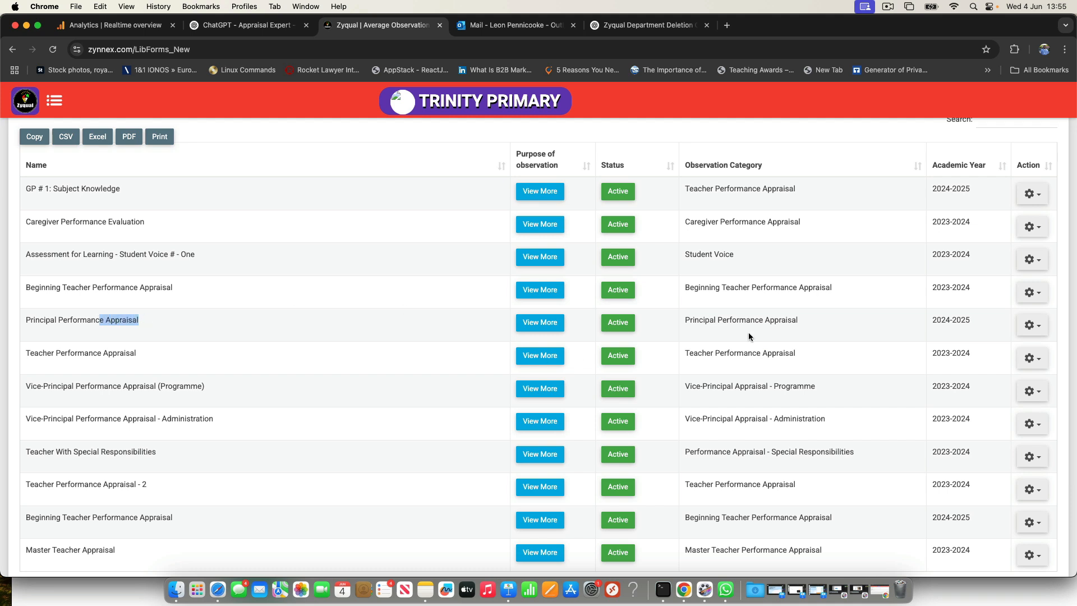
drag(932, 320, 967, 320)
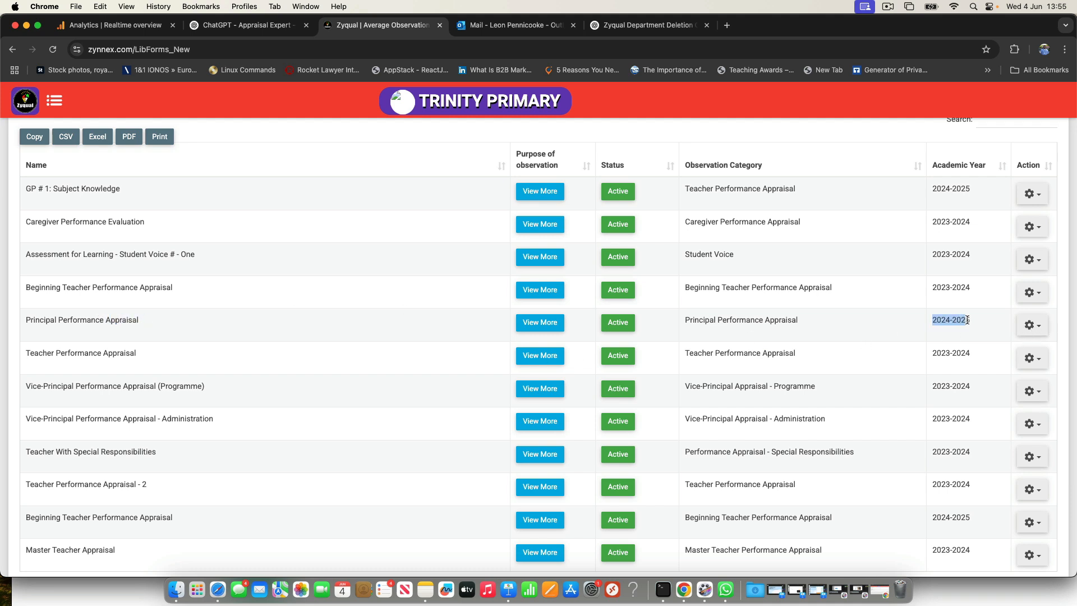
click(1041, 329)
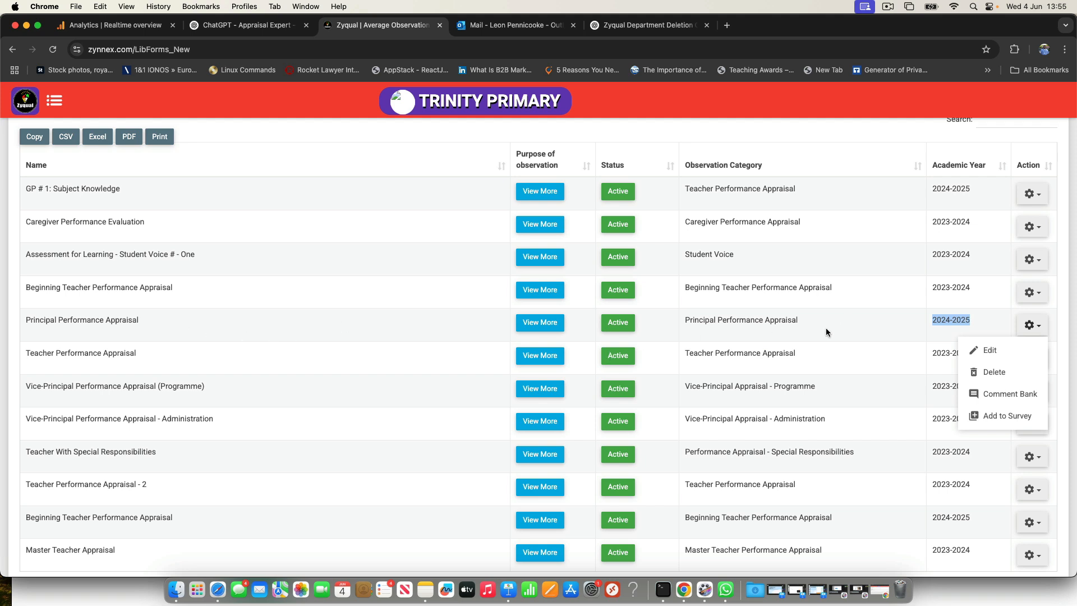
click(997, 413)
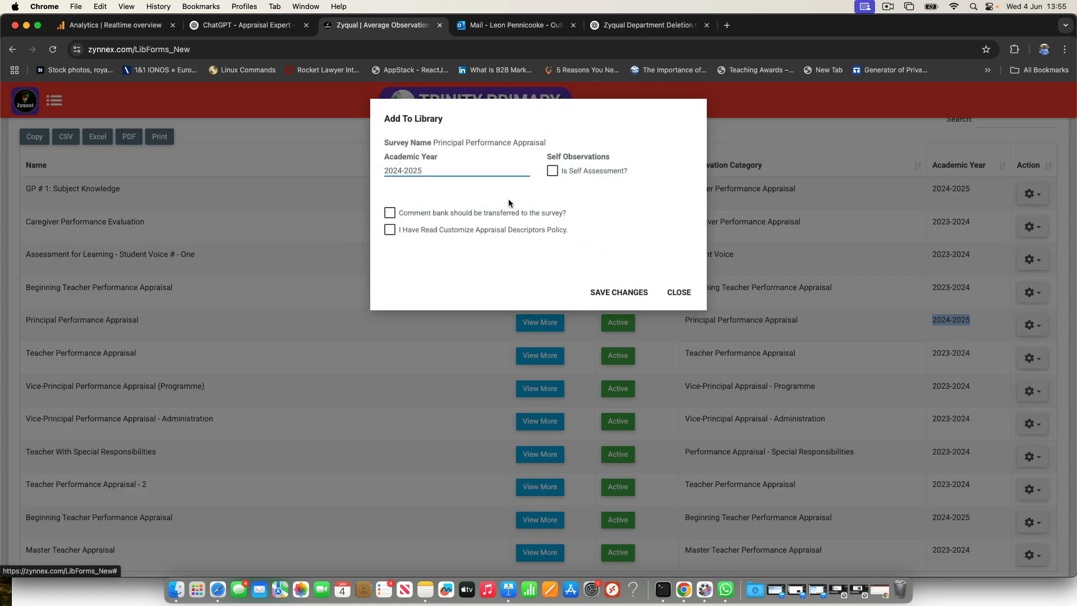
Step: Mark the appraisal as self assessment, transfer its comment bank, acknowledge the appraisal descriptors policy, and save it as a survey
click(555, 175)
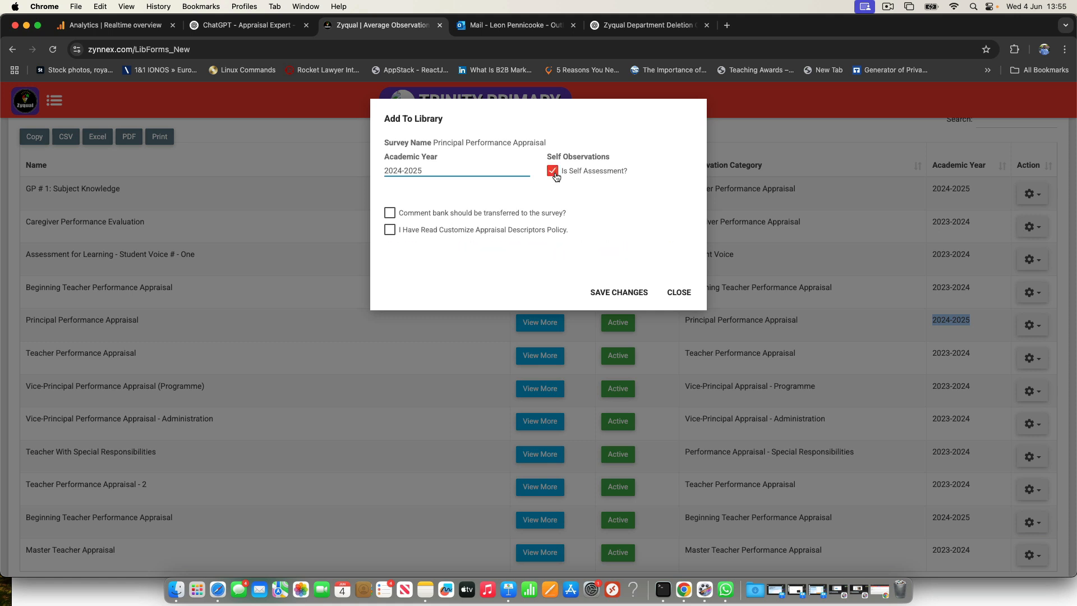
click(391, 213)
click(391, 233)
click(501, 247)
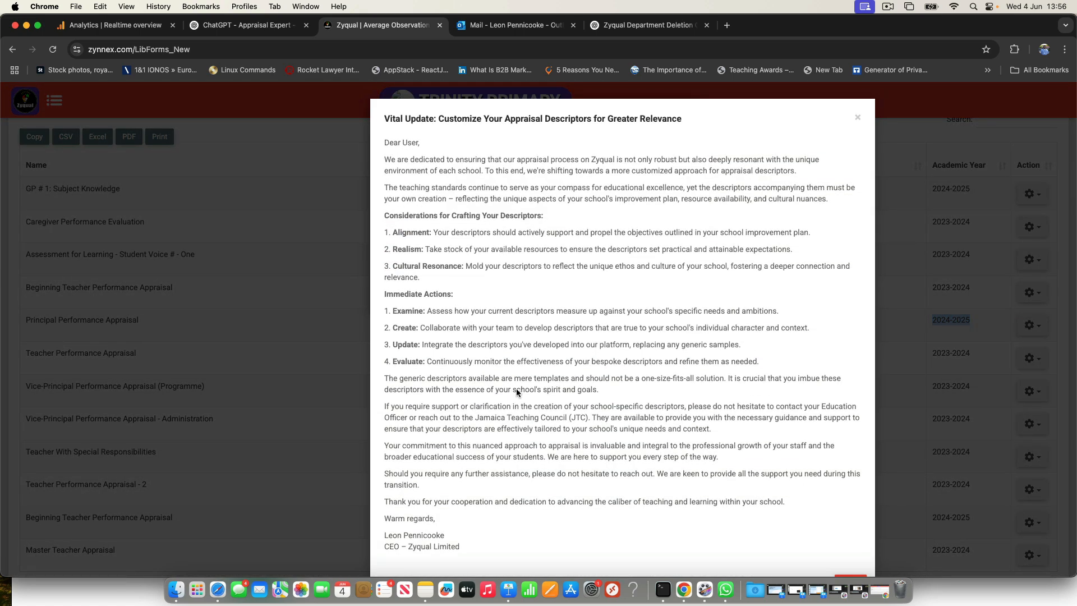
scroll(560, 400, down, 2)
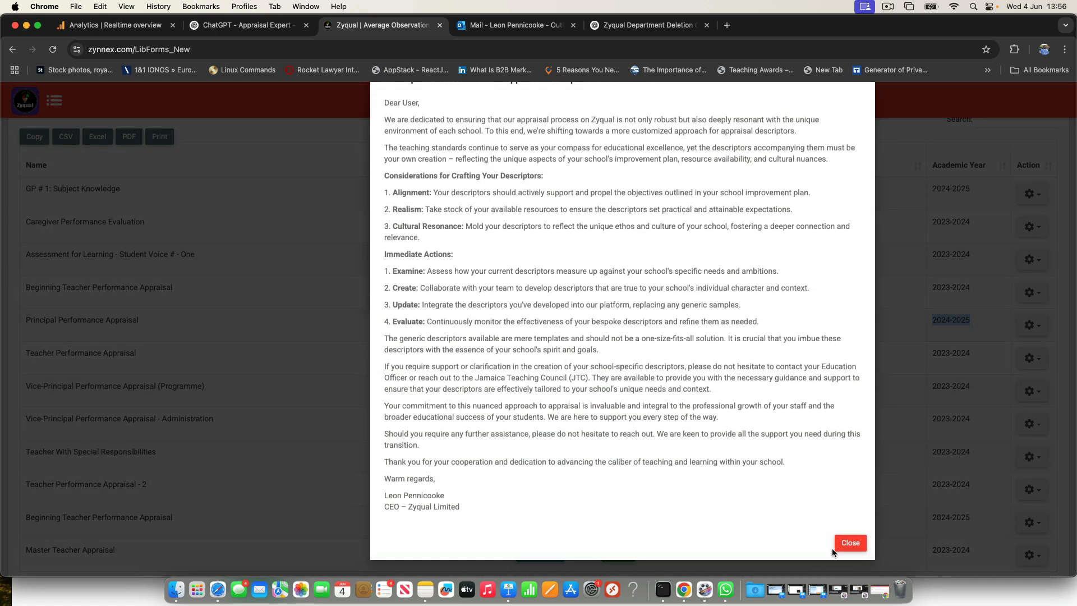
click(849, 543)
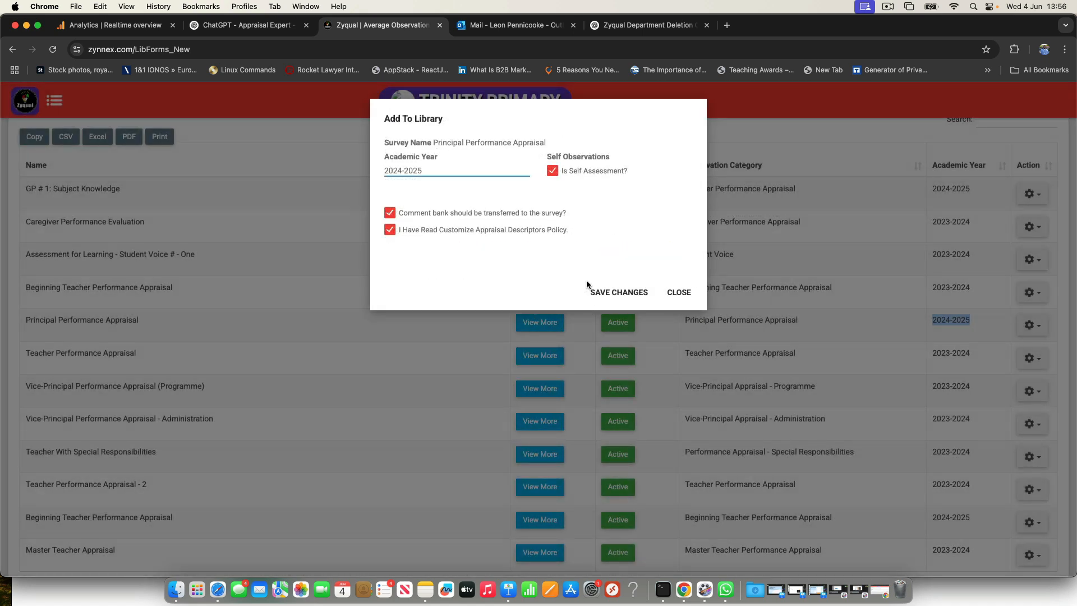
click(629, 291)
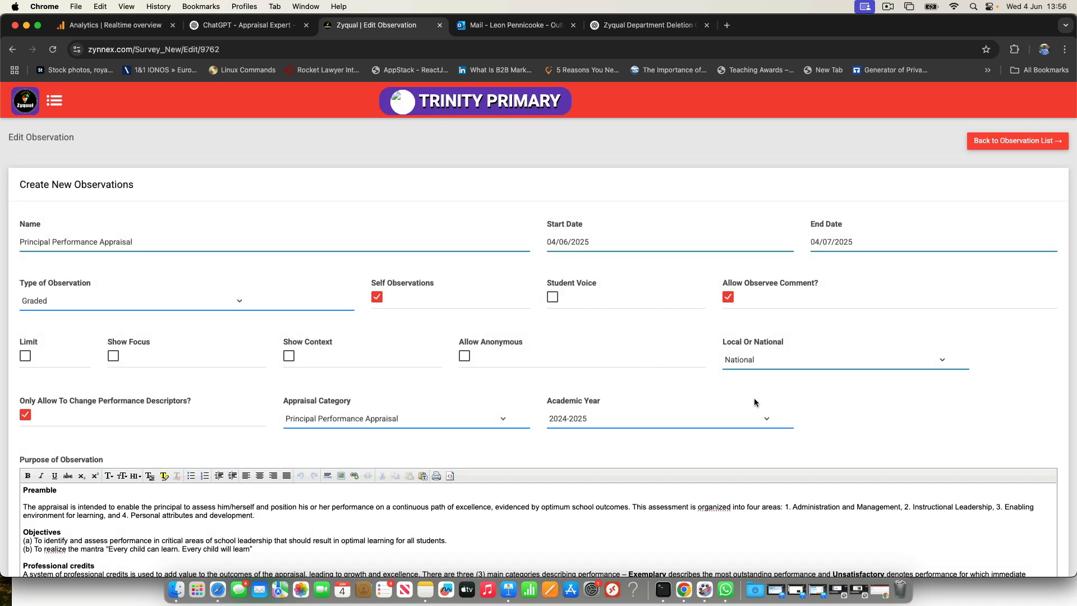
Step: Set the observation's end date to 31/08/2025
click(826, 241)
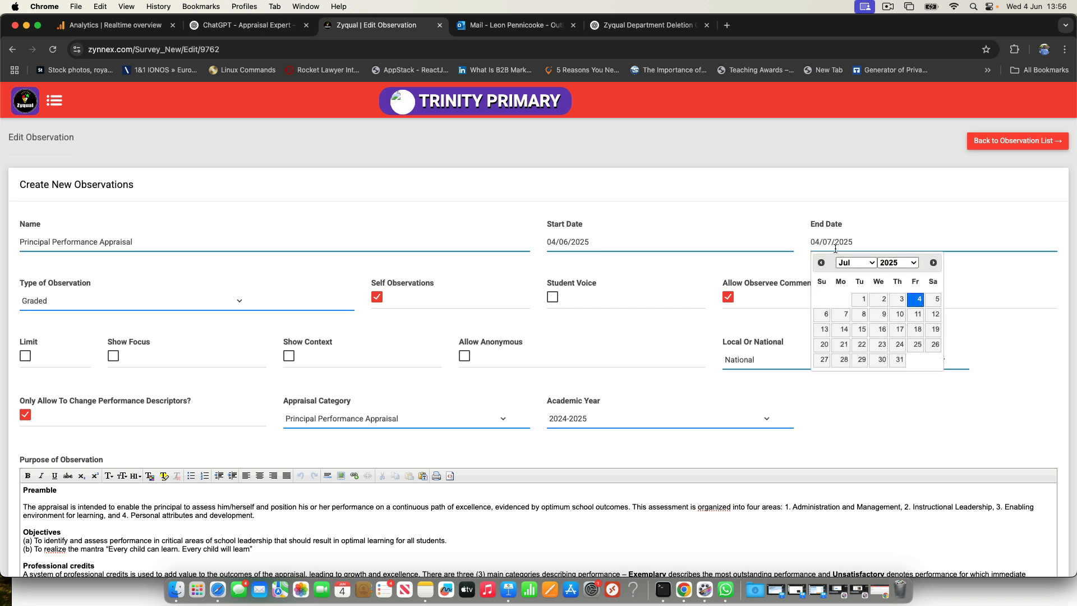
click(874, 263)
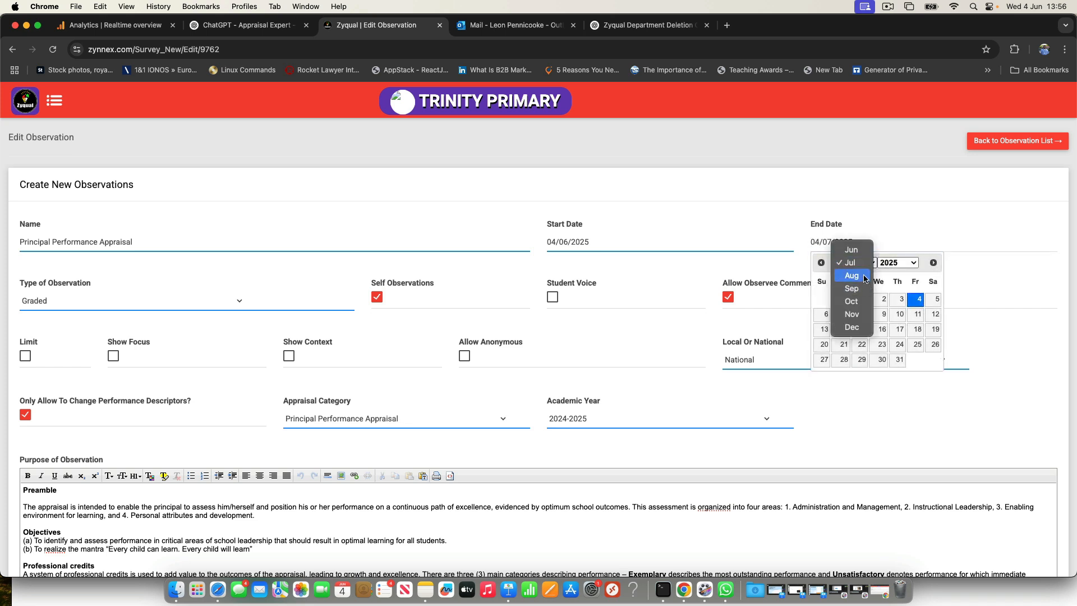
click(865, 278)
click(824, 376)
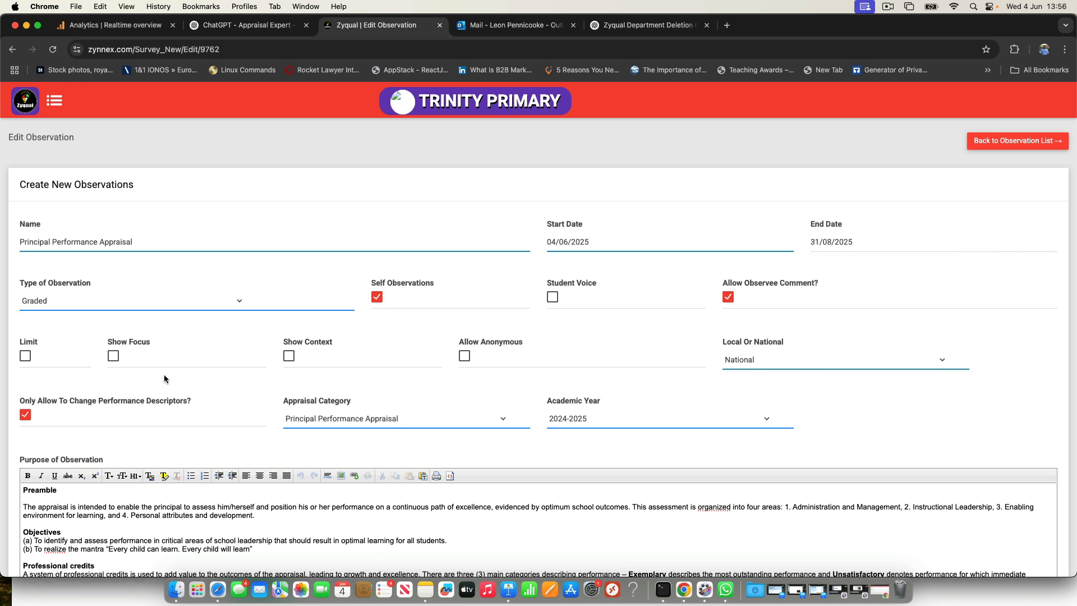
Step: Enable the observation limit with limit number 2, keeping the scope National and the academic year 2024-2025
click(25, 356)
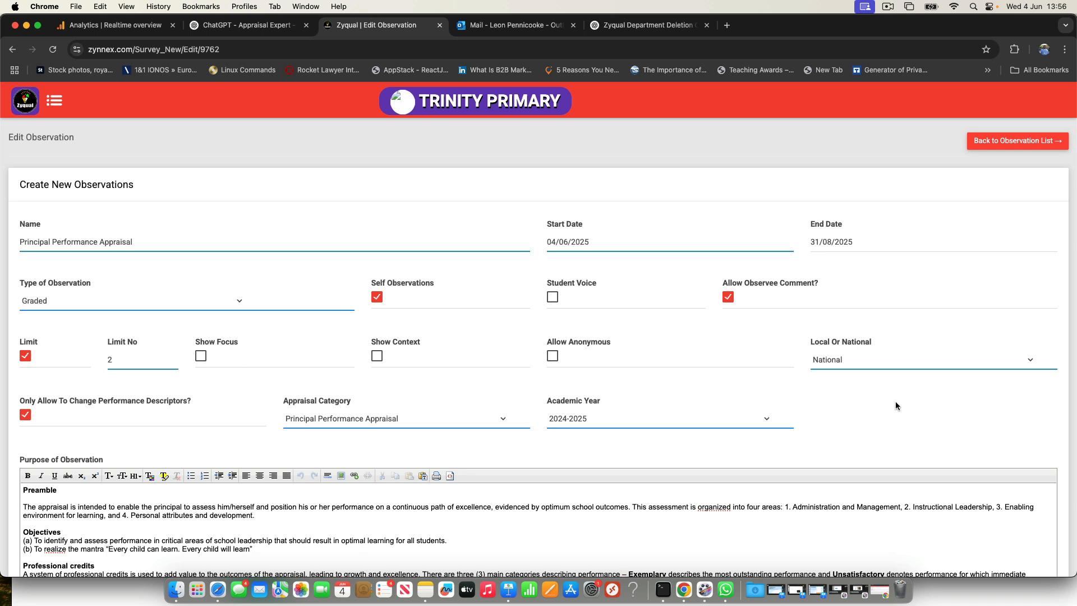
click(901, 362)
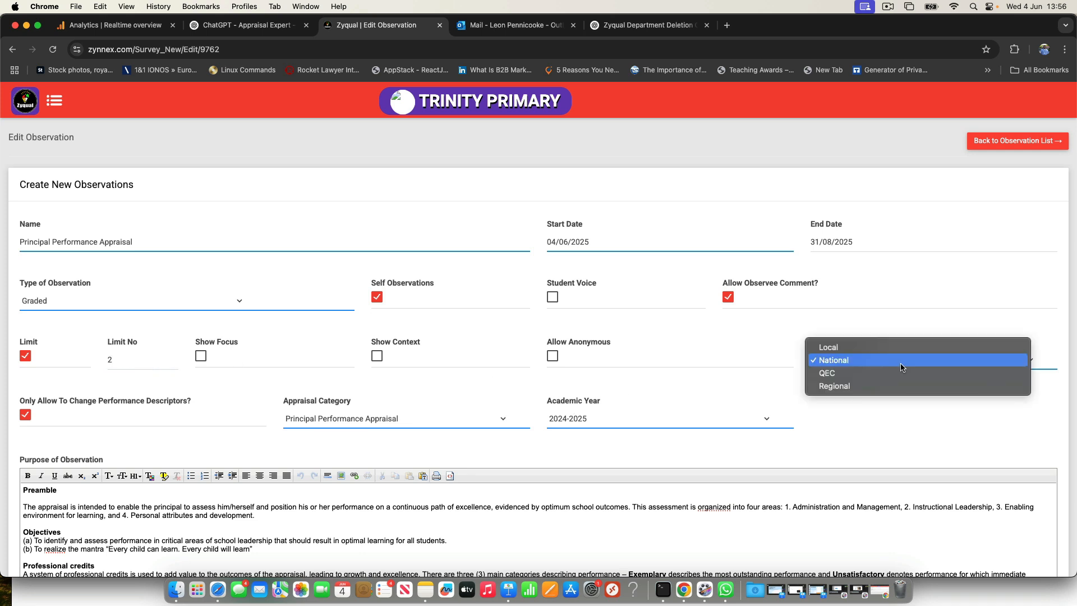
click(848, 361)
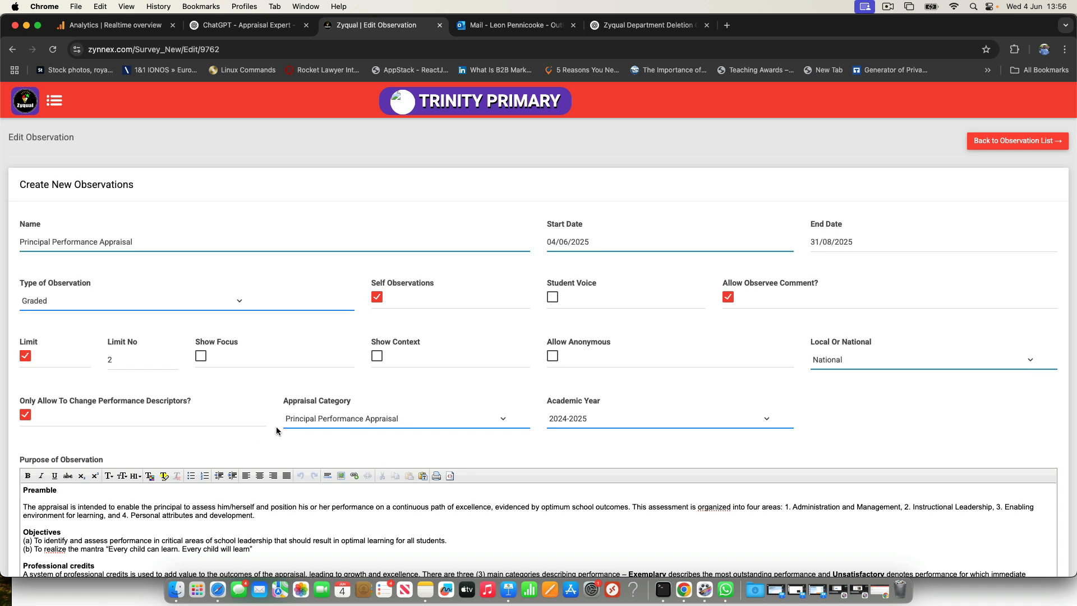
click(593, 418)
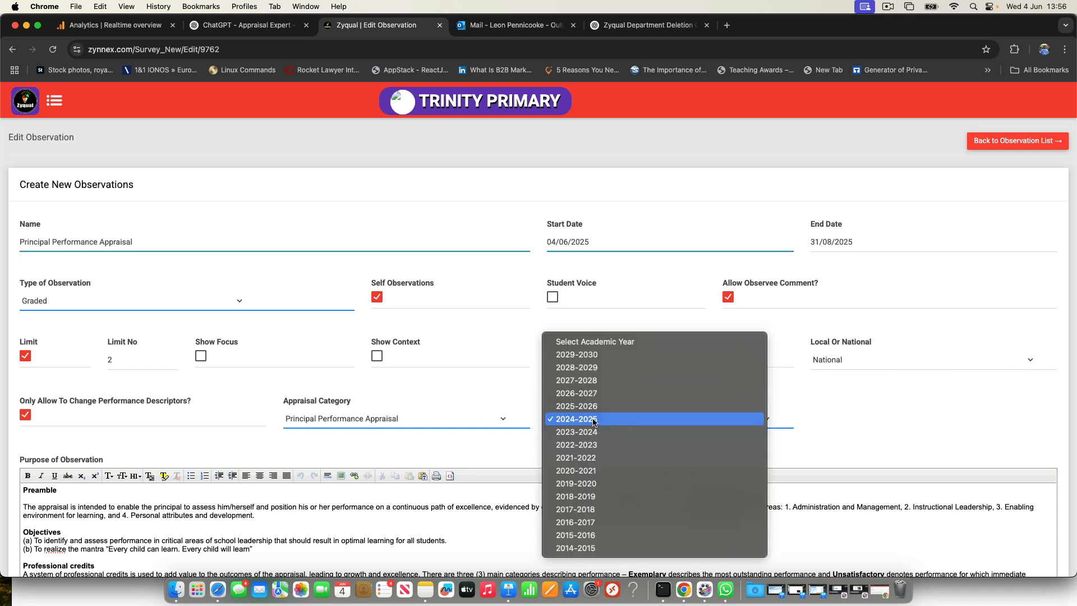
click(587, 421)
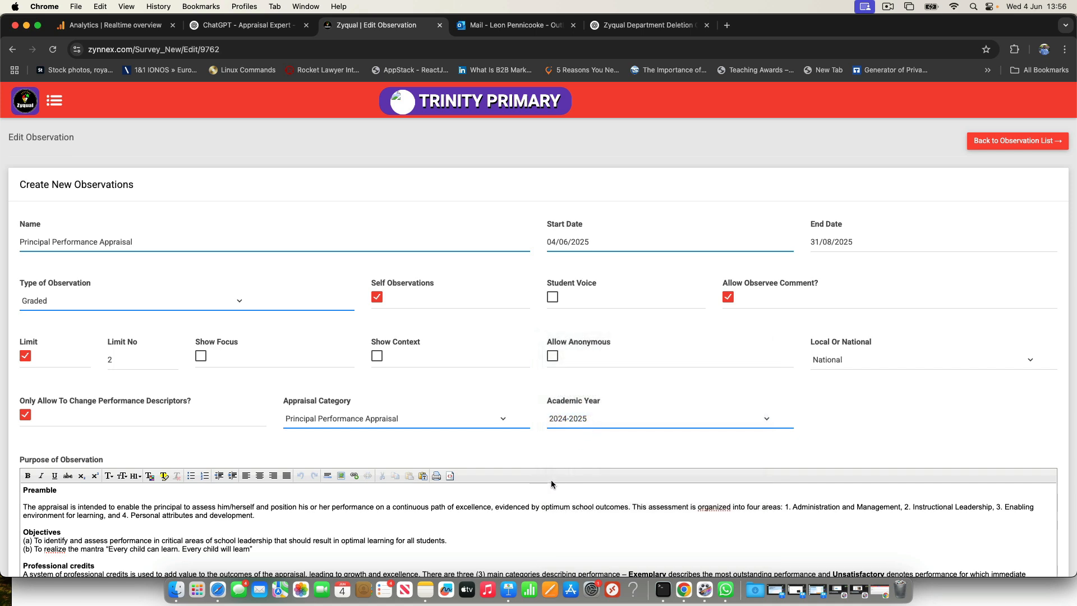
Step: Open the Shared Vision key indicator under Administration and Management for editing and allow evidence upload
scroll(551, 484, down, 15)
scroll(551, 483, up, 7)
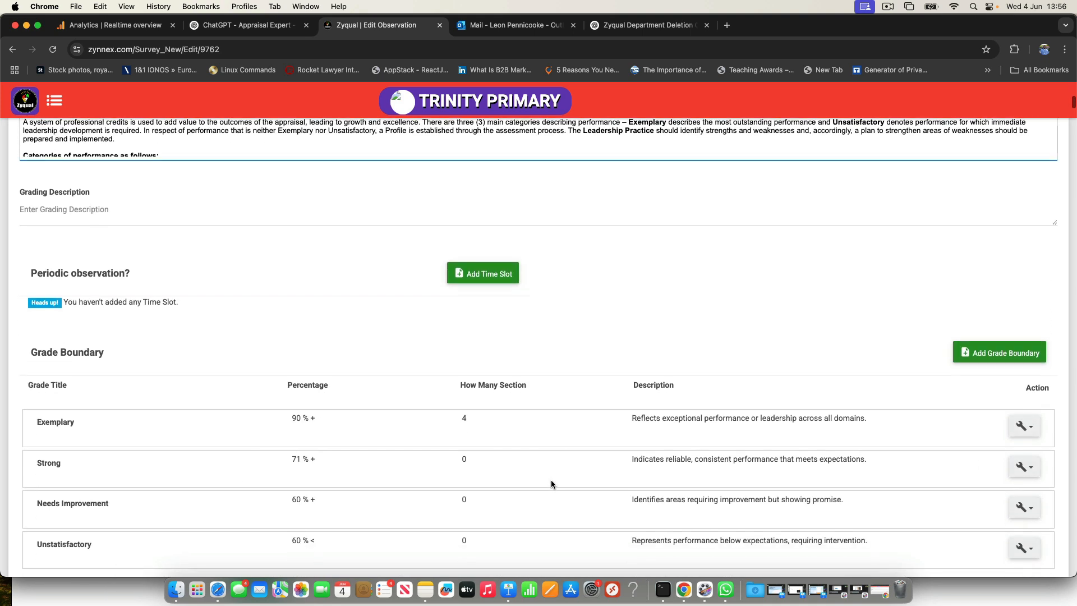
scroll(550, 480, down, 10)
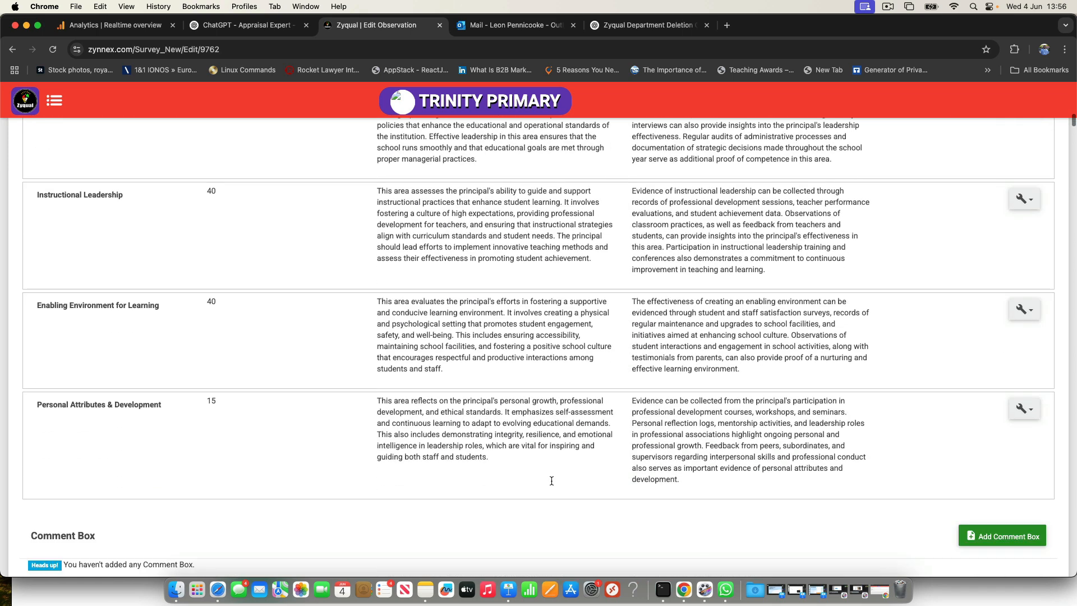
scroll(550, 481, down, 8)
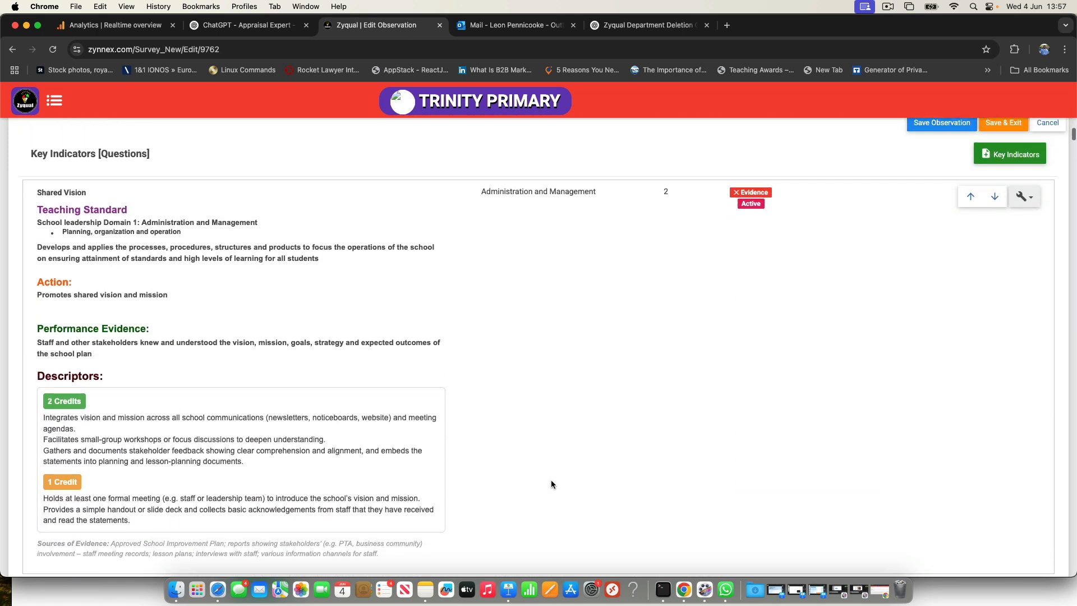
scroll(551, 484, up, 1)
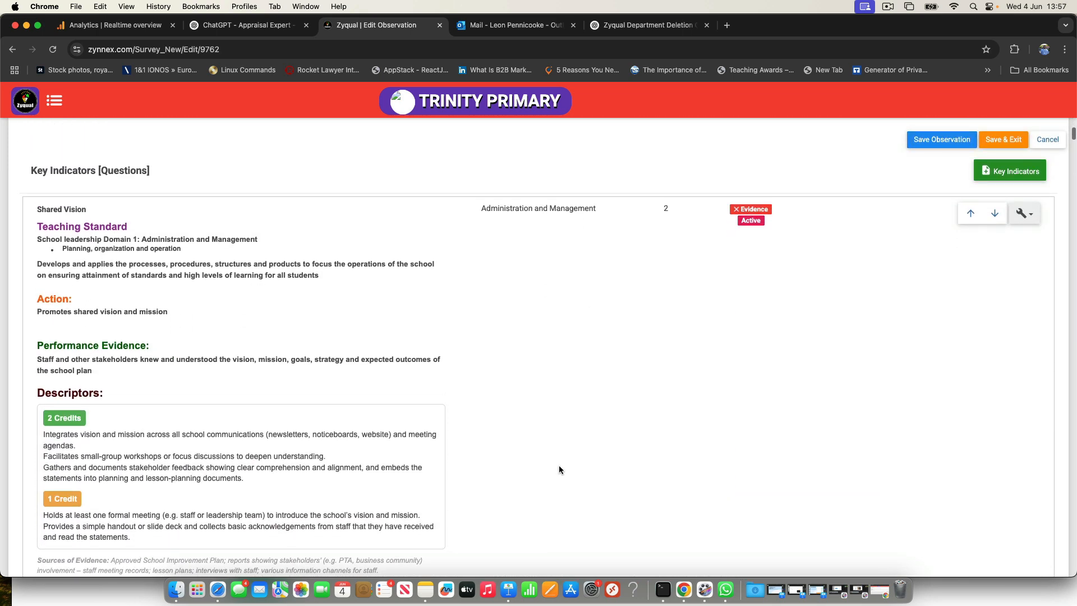
click(1031, 218)
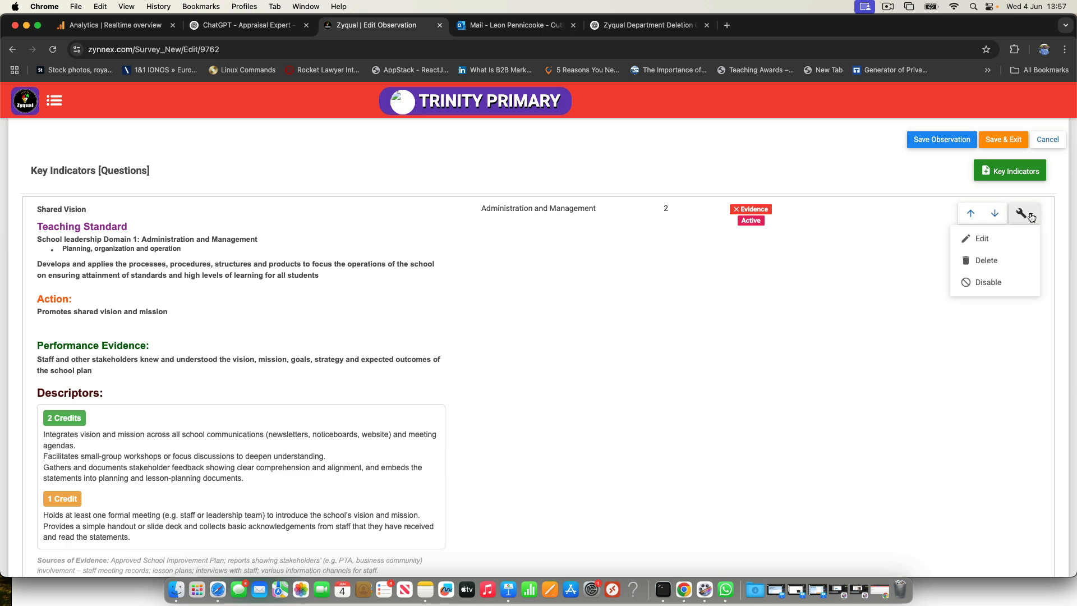
click(982, 239)
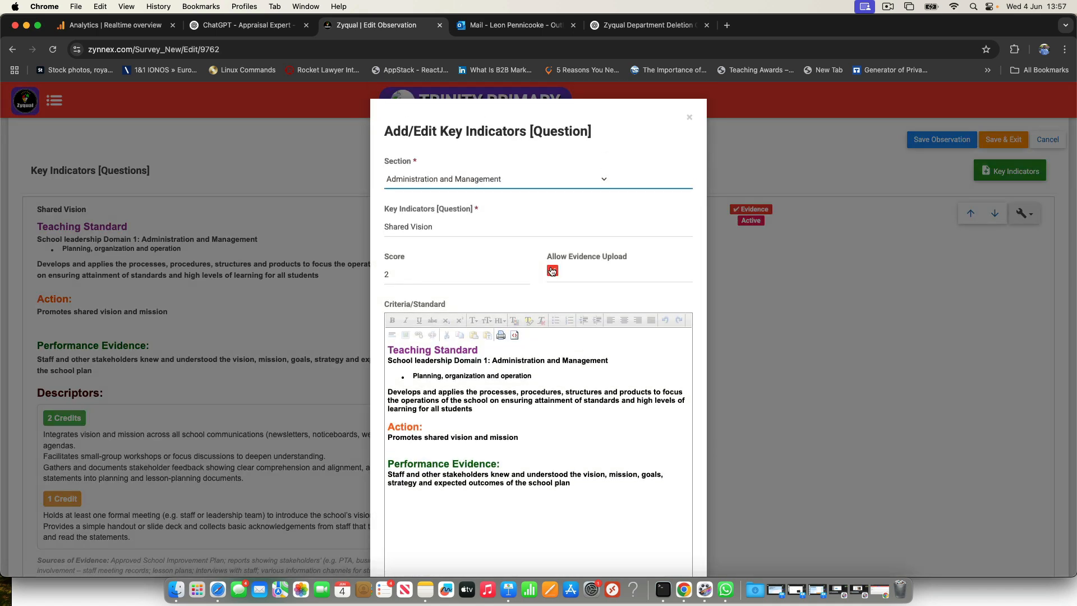
click(552, 271)
Step: Check the Shared Vision indicator's performance descriptors for 2 credits and 1 credit, then save the indicator
scroll(556, 275, down, 10)
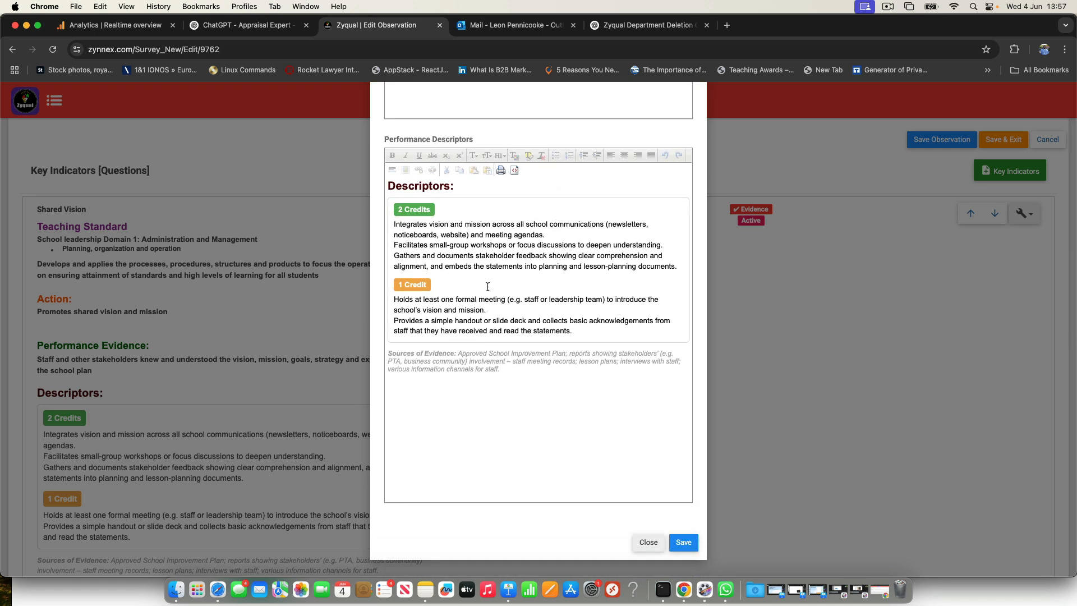
click(457, 320)
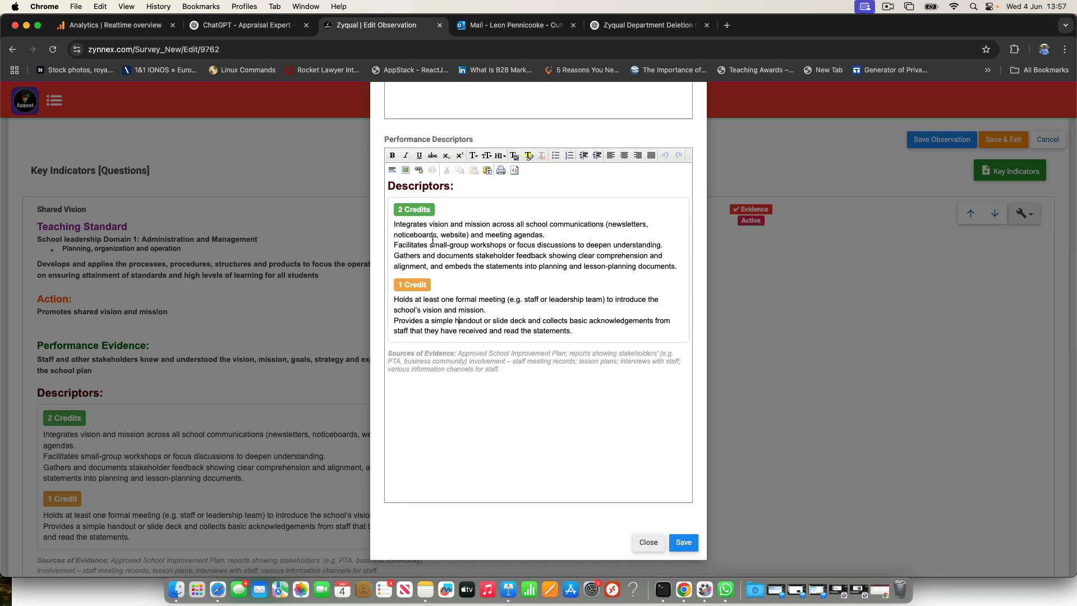
drag(501, 253, 451, 245)
click(456, 232)
click(684, 542)
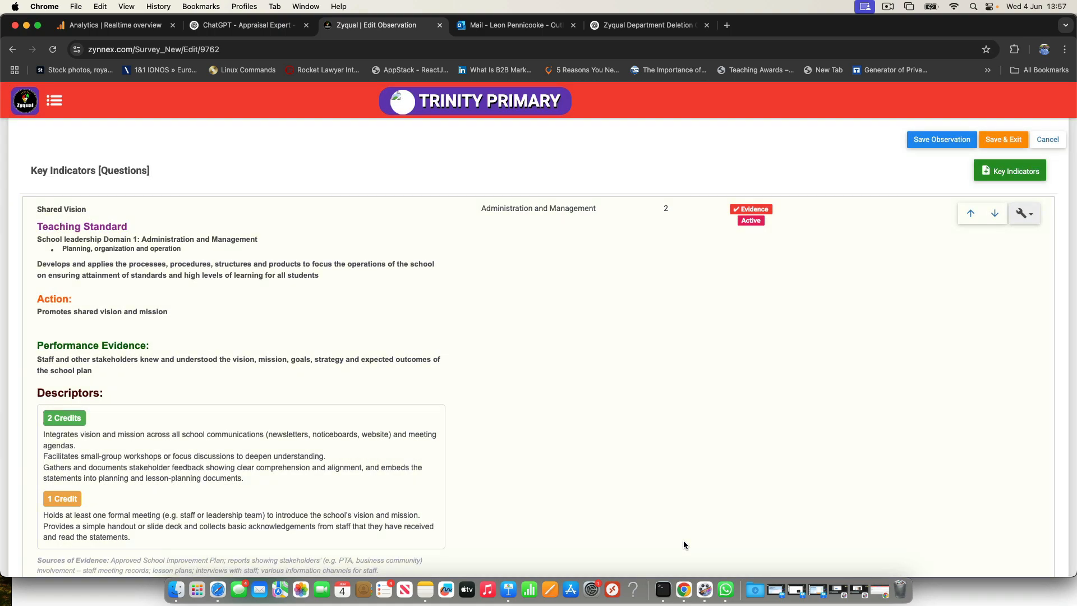
Step: Review the remaining key indicators, save the observation and exit to the observation list to check its category
scroll(681, 542, down, 15)
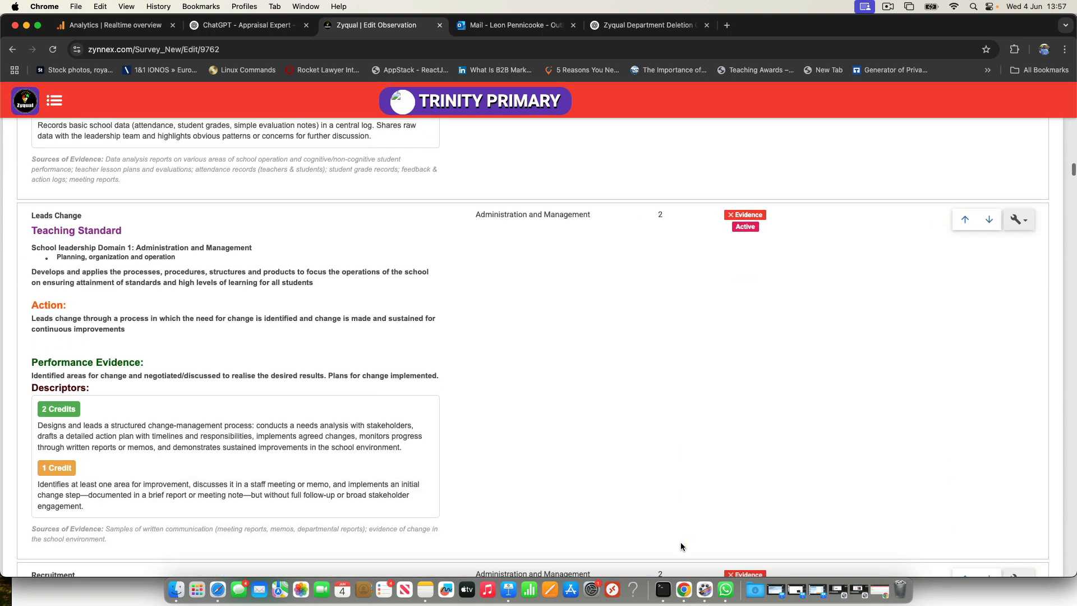
scroll(681, 542, down, 20)
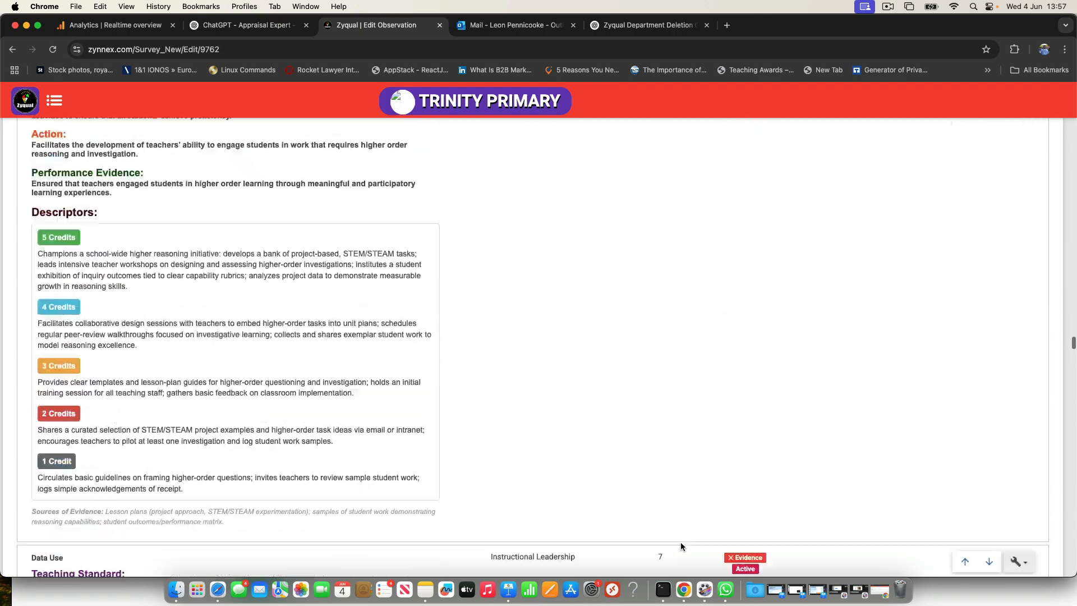
scroll(681, 547, down, 20)
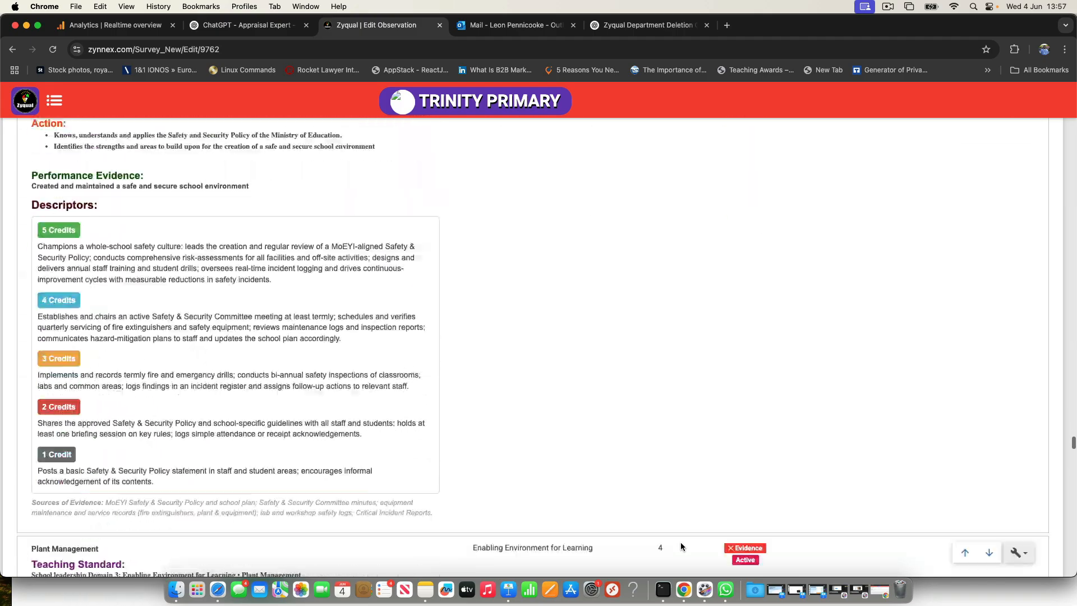
scroll(681, 547, down, 20)
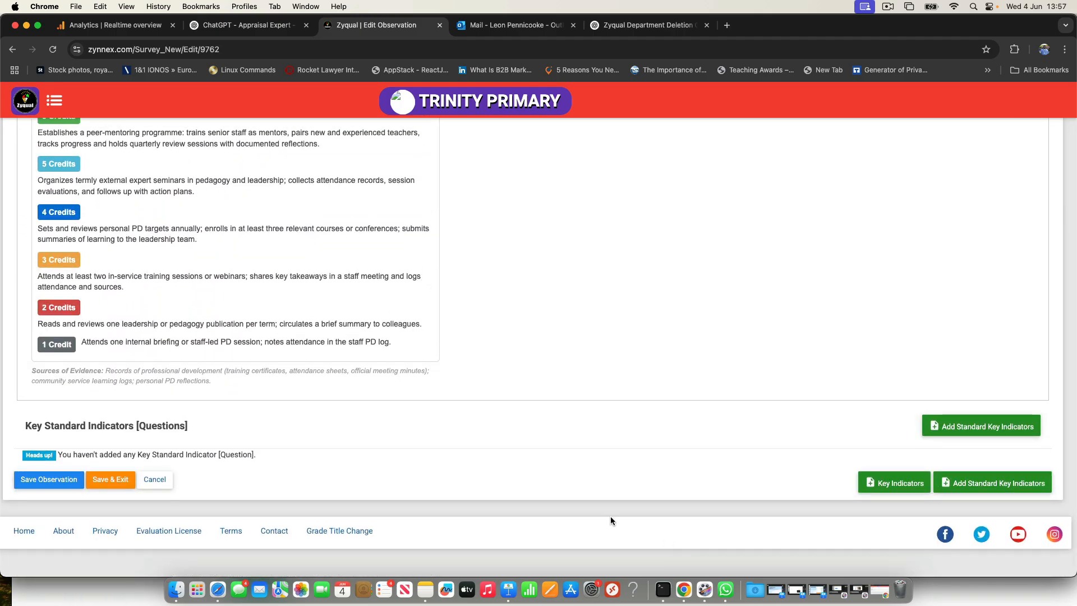
click(110, 480)
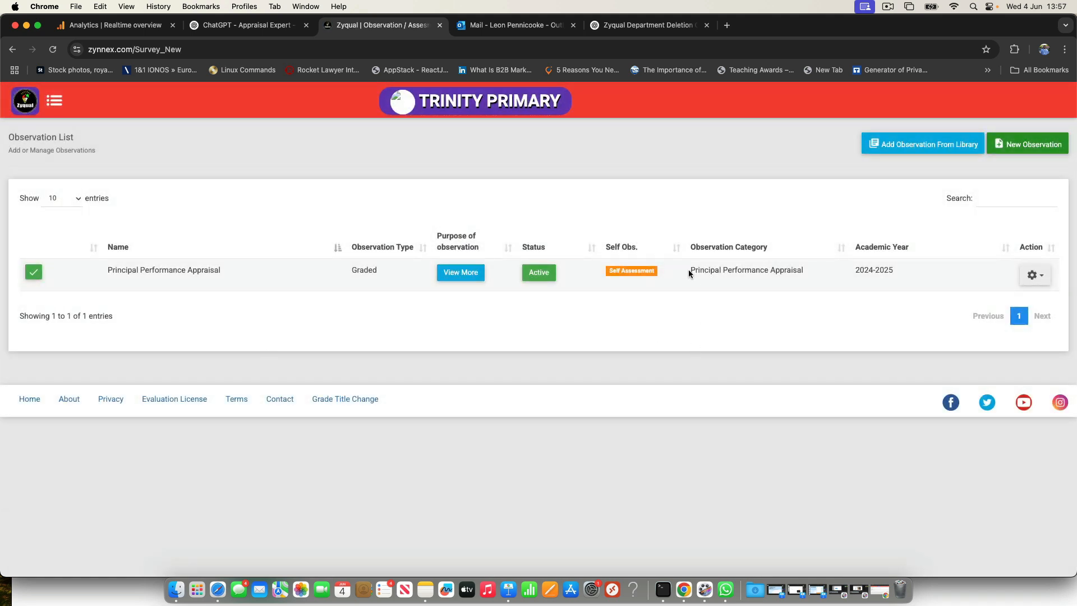
drag(689, 269, 803, 268)
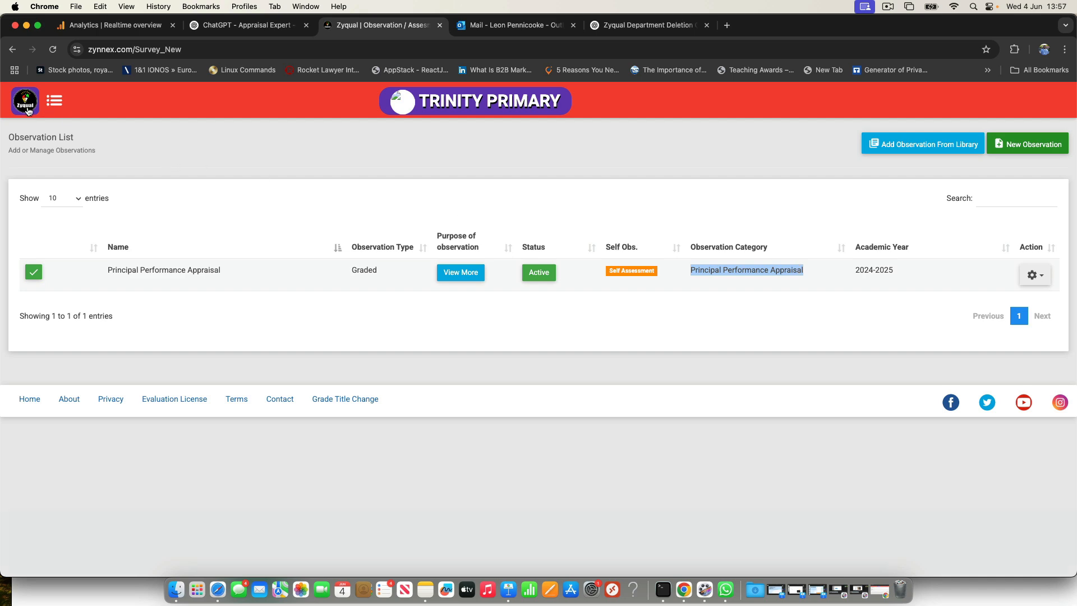
Step: Return to the main menu and open the signed-in account's profile for editing
click(27, 107)
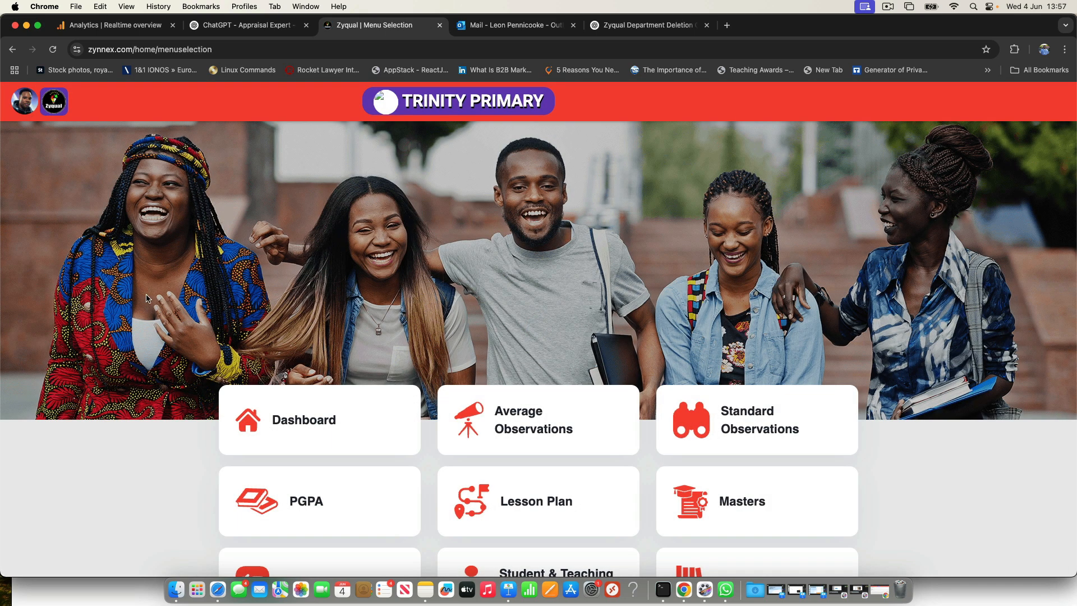
click(27, 108)
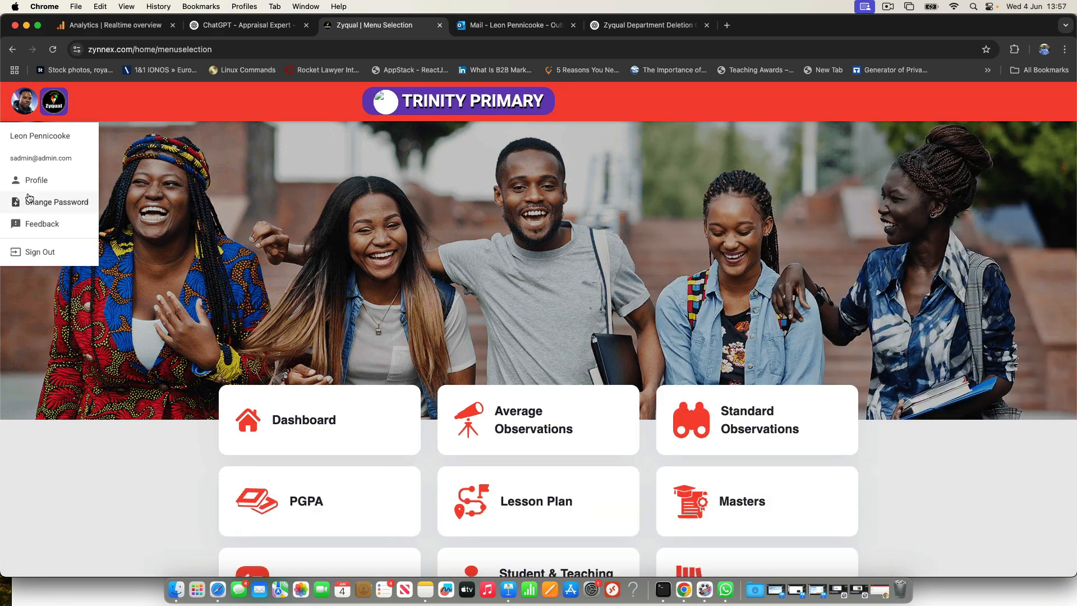
click(39, 179)
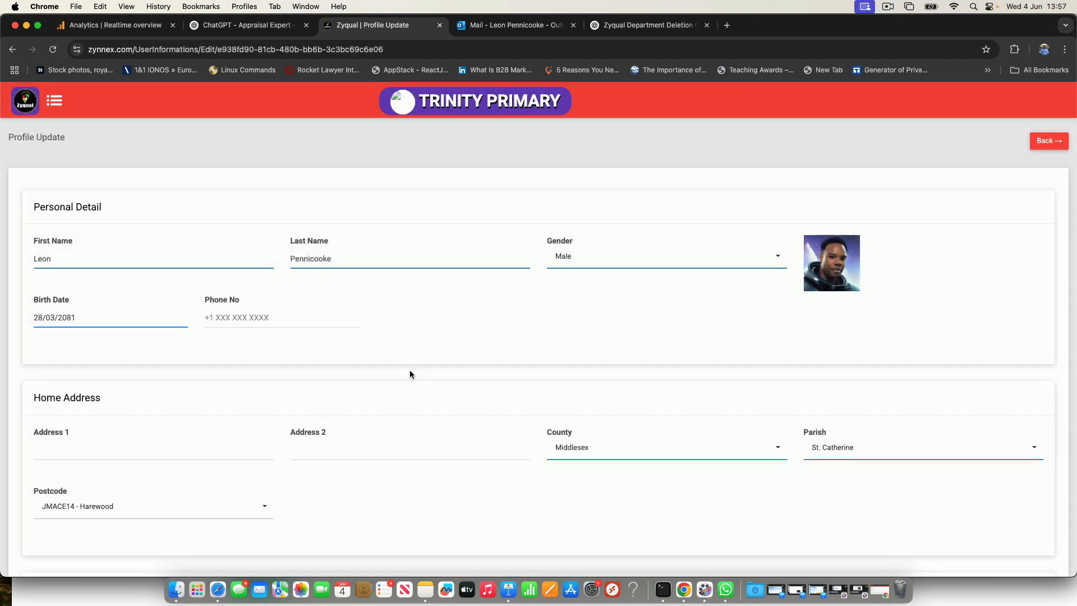
Step: Mark the profile's work details as Non Teaching
scroll(532, 419, down, 10)
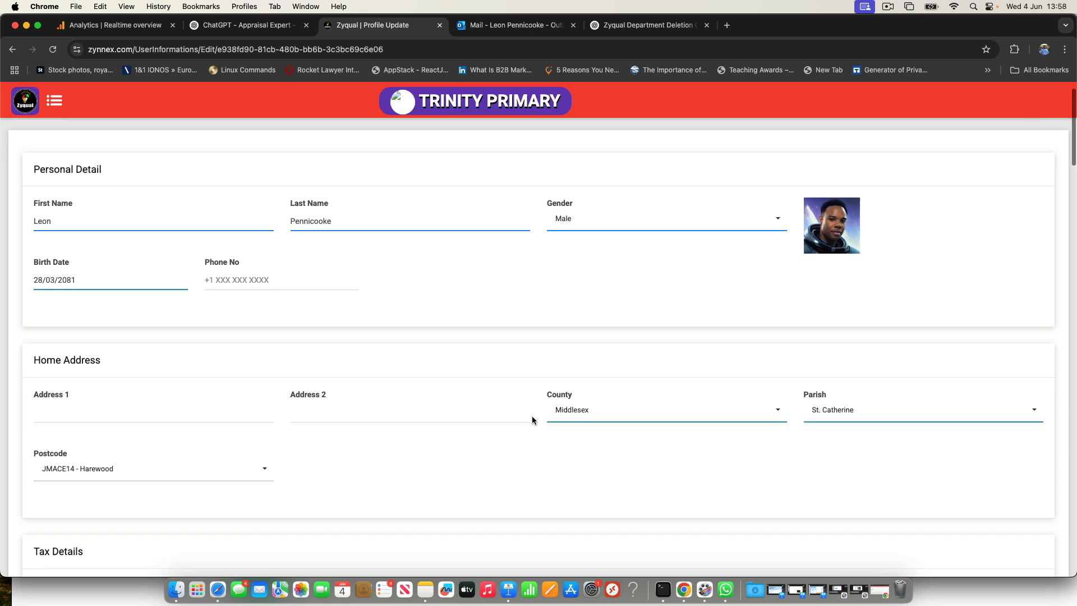
scroll(532, 420, down, 6)
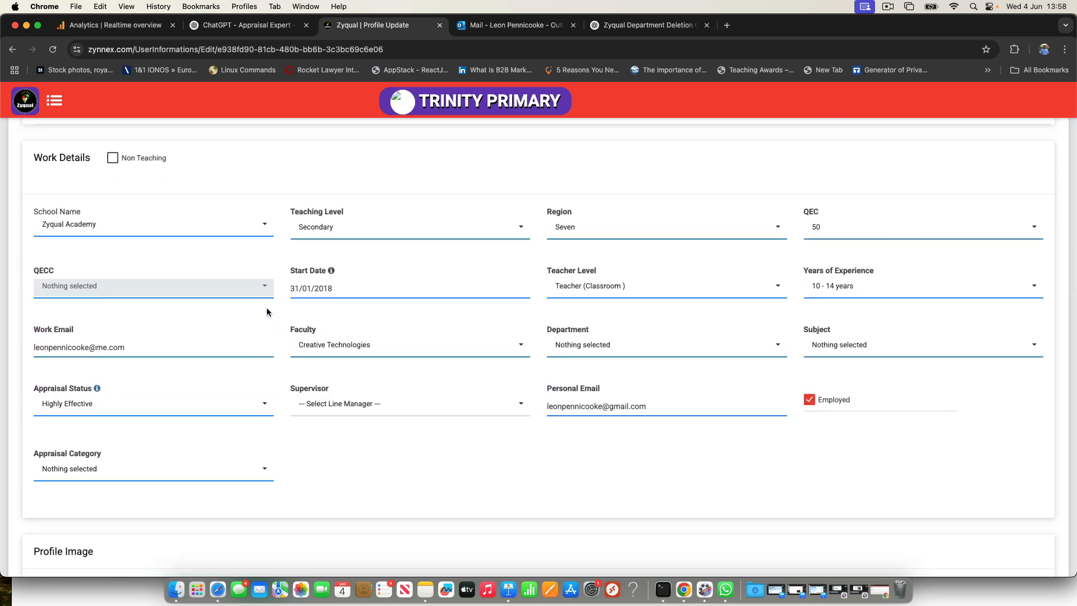
click(113, 160)
scroll(114, 162, up, 5)
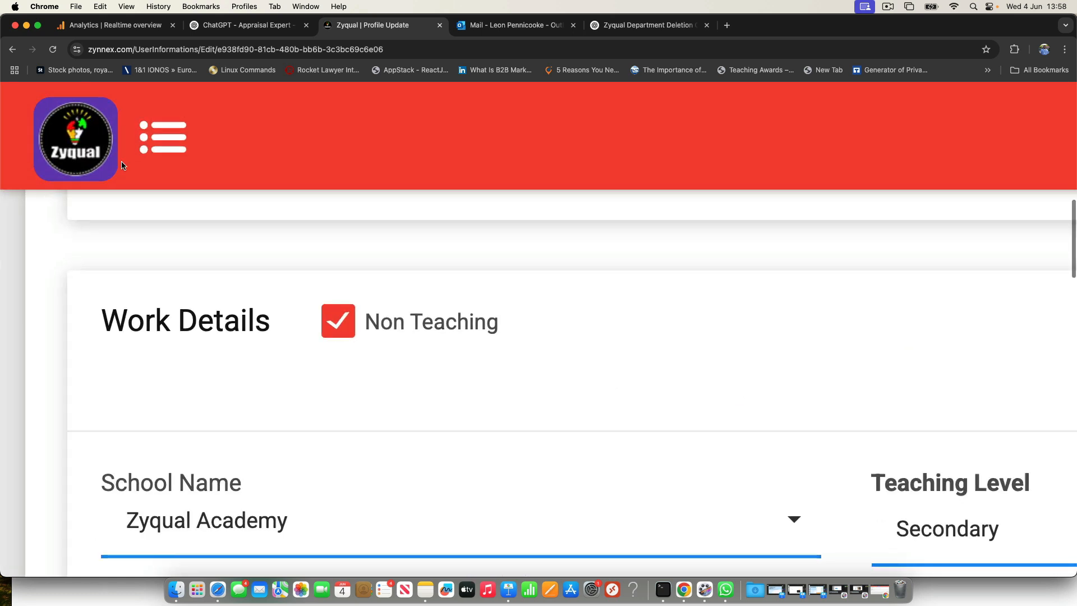
scroll(339, 332, down, 5)
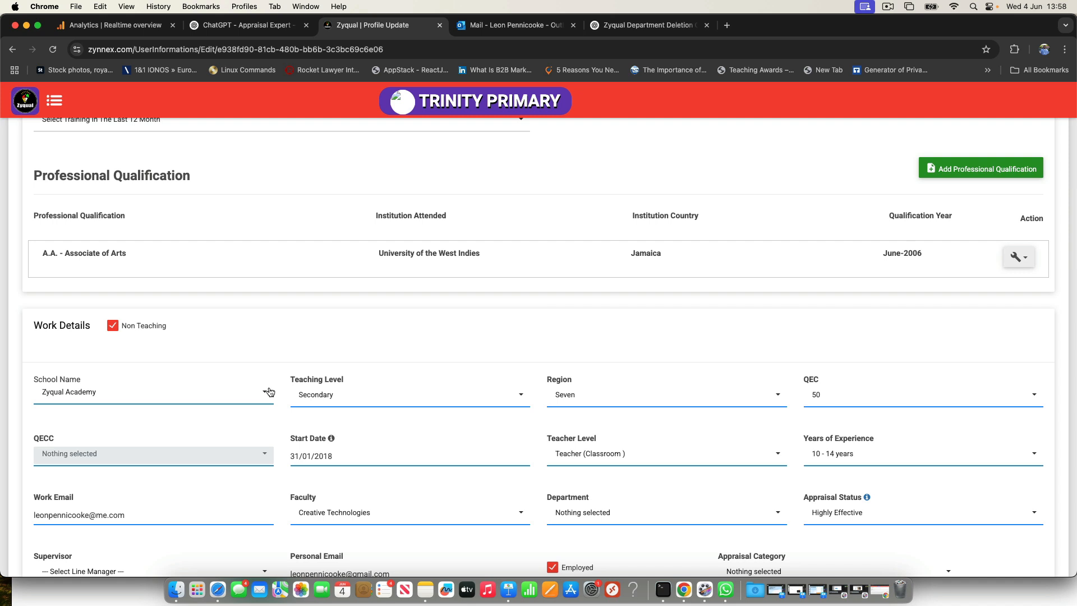
Step: Try adding Leadership as a faculty and check its department options
scroll(269, 387, down, 3)
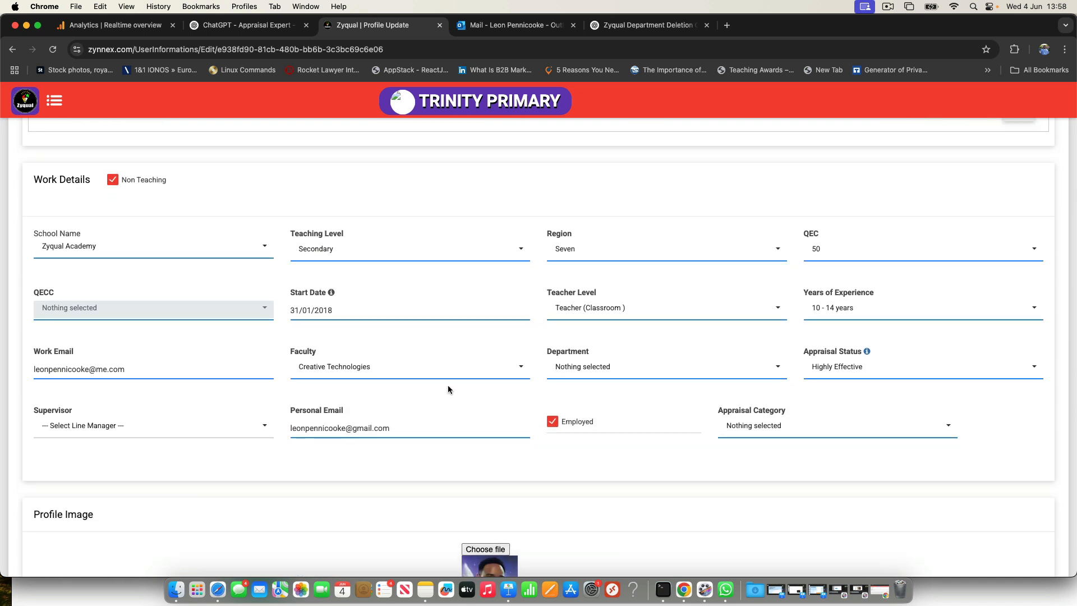
click(498, 368)
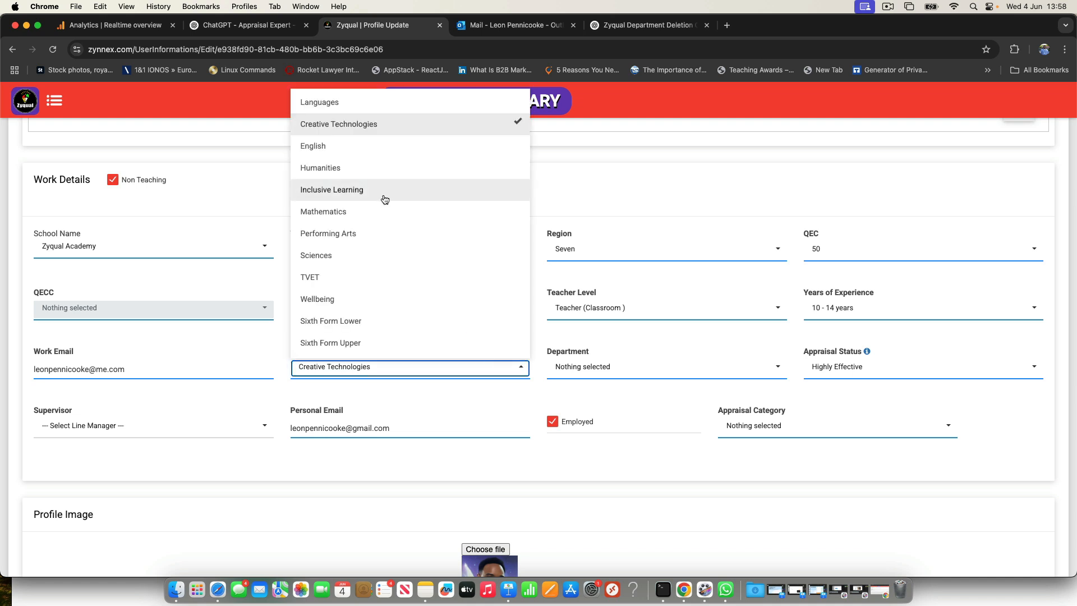
scroll(385, 198, down, 4)
scroll(385, 198, down, 2)
click(352, 264)
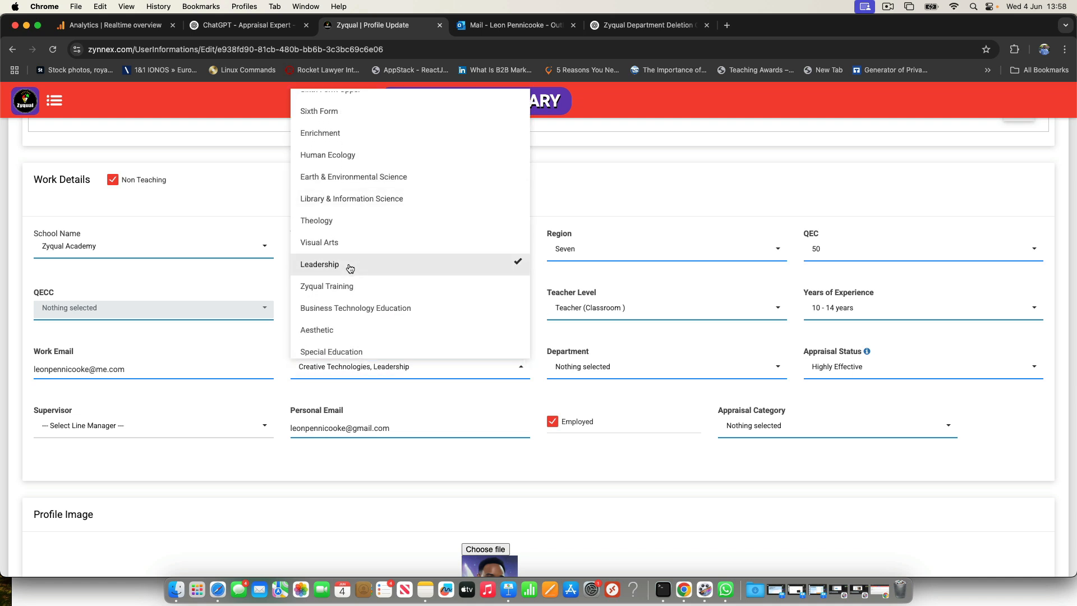
click(632, 368)
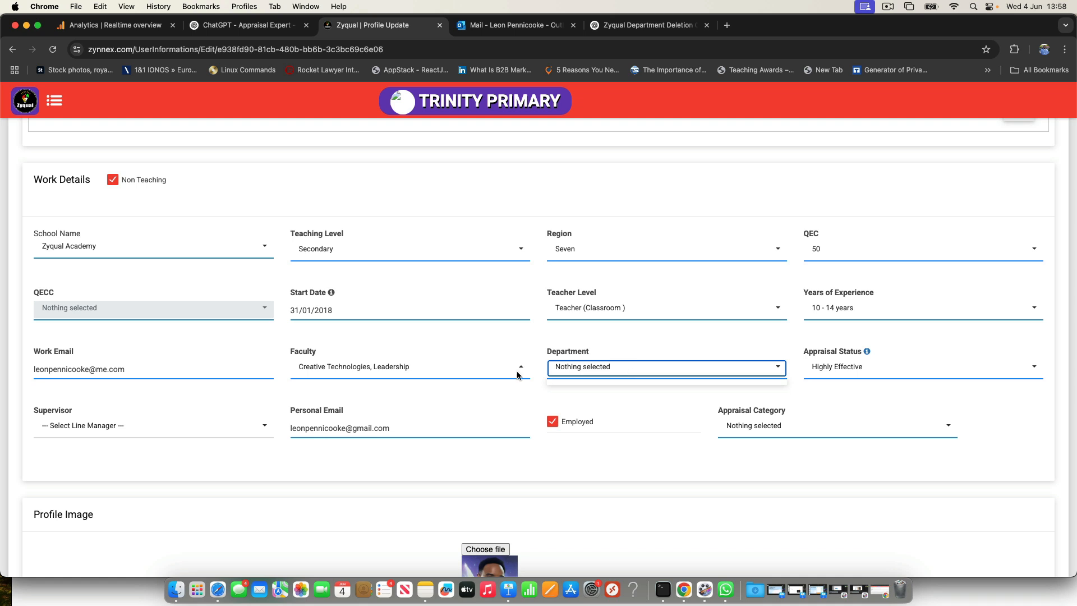
click(491, 373)
click(480, 272)
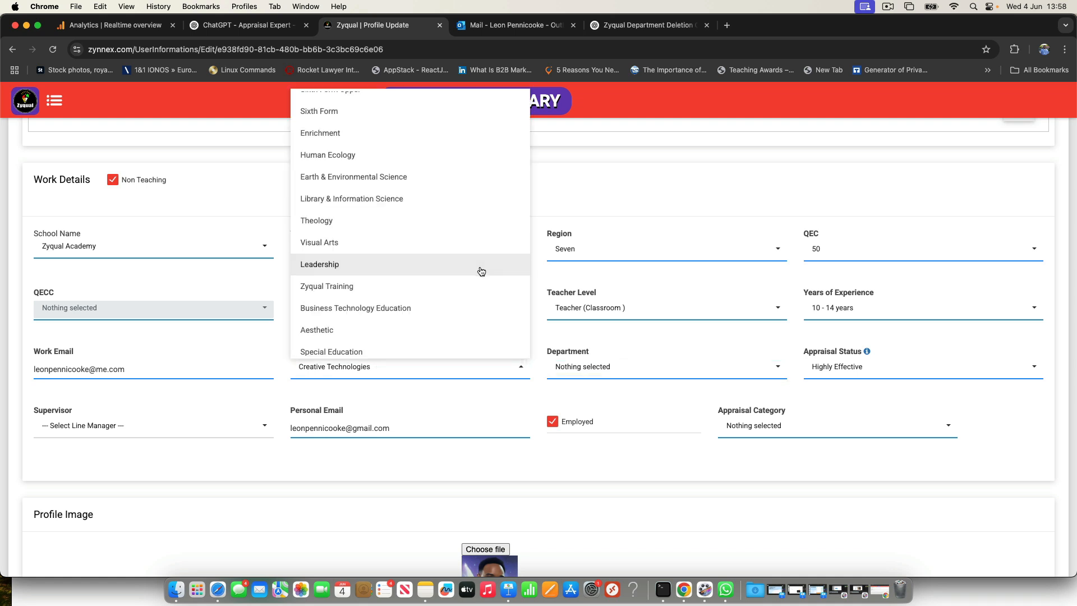
Step: Look through the available faculties and check the department options for Creative Technologies
scroll(361, 281, down, 2)
scroll(362, 281, down, 3)
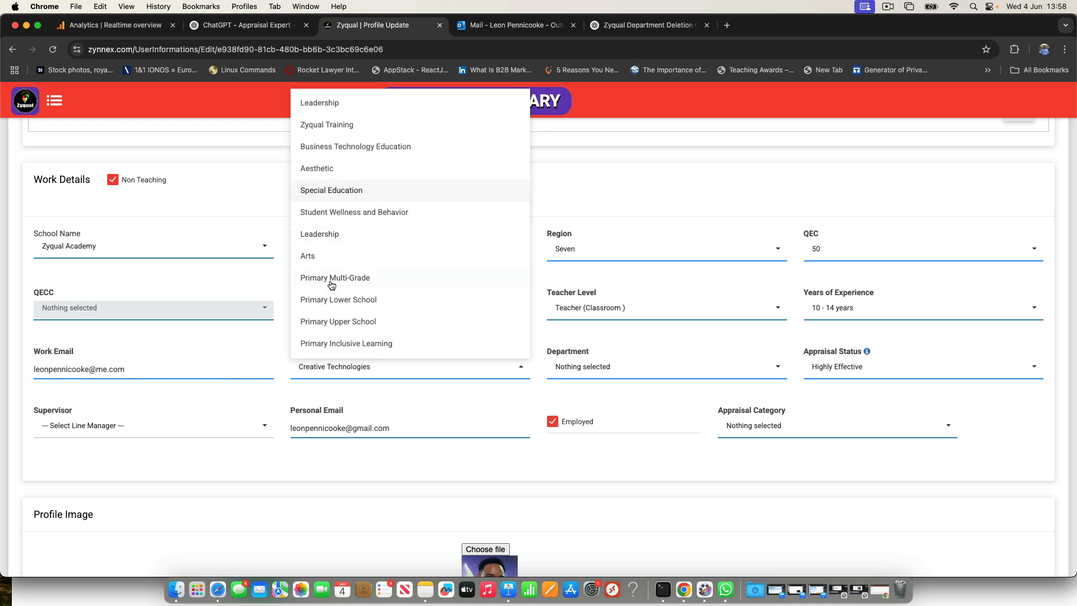
scroll(350, 284, up, 1)
scroll(349, 285, up, 5)
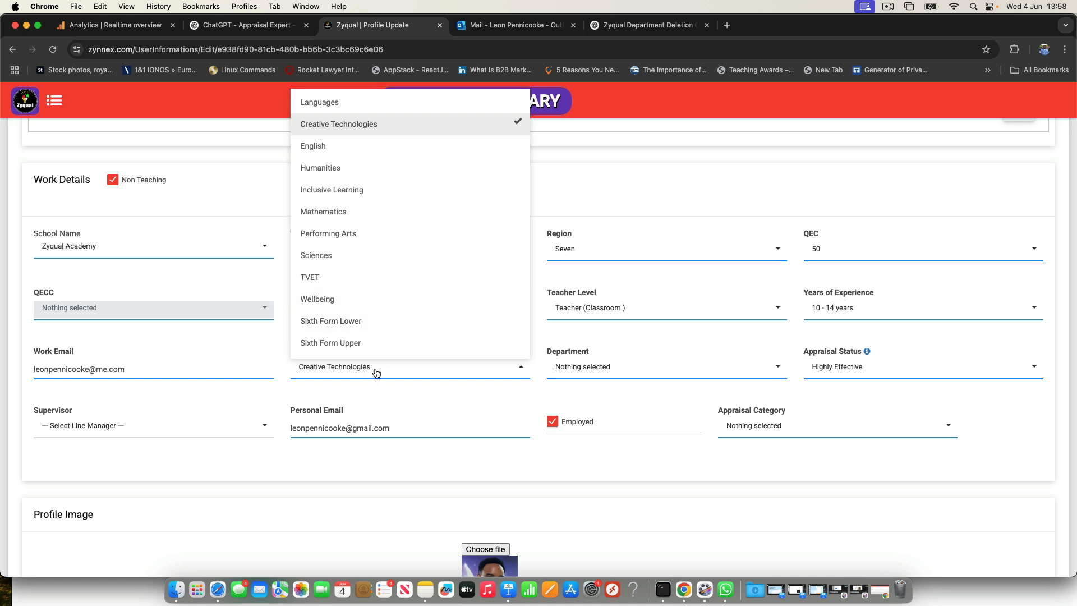
click(398, 397)
click(597, 362)
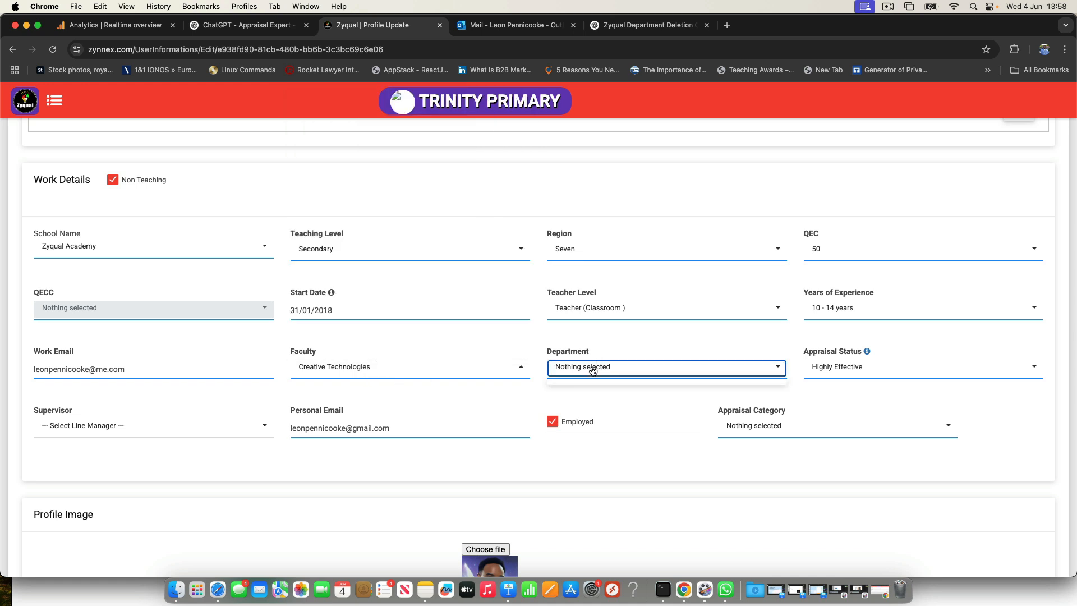
Step: Add the Primary Lower School faculty alongside Creative Technologies
click(505, 372)
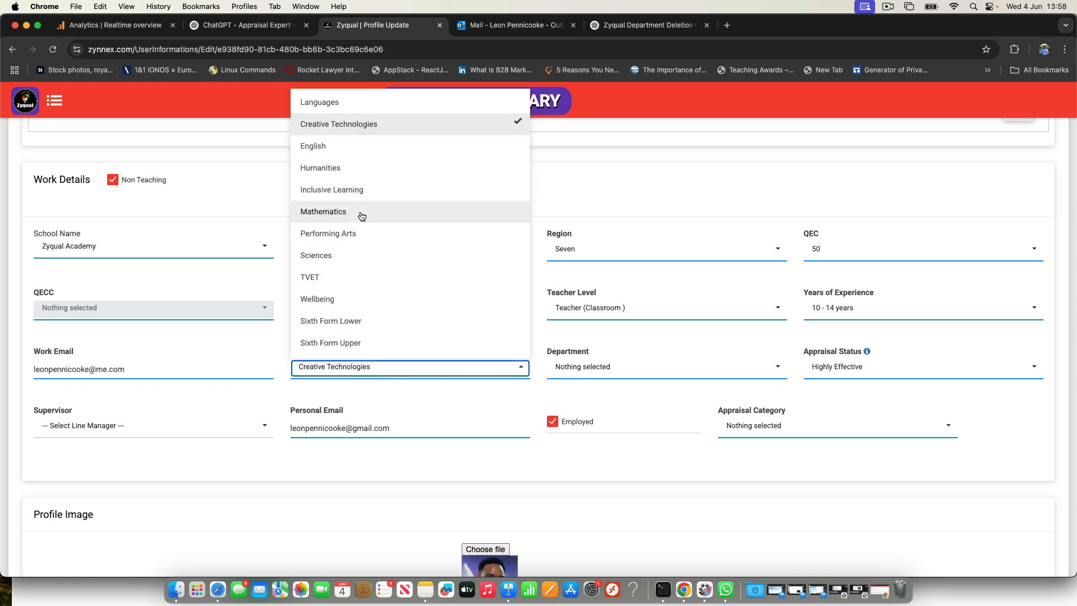
scroll(361, 216, down, 10)
scroll(362, 216, up, 2)
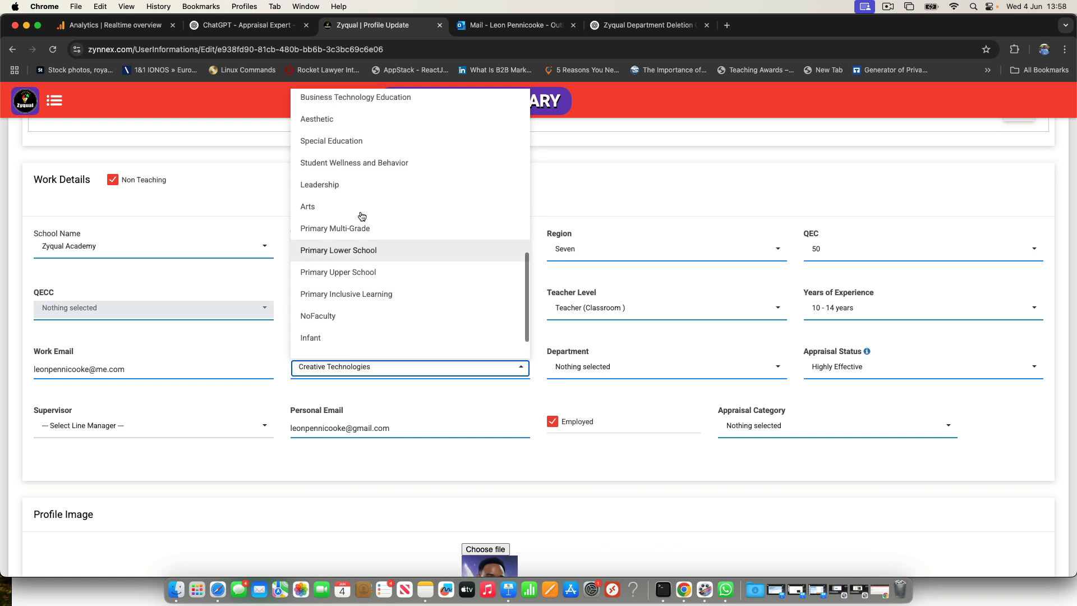
scroll(361, 216, down, 1)
click(346, 251)
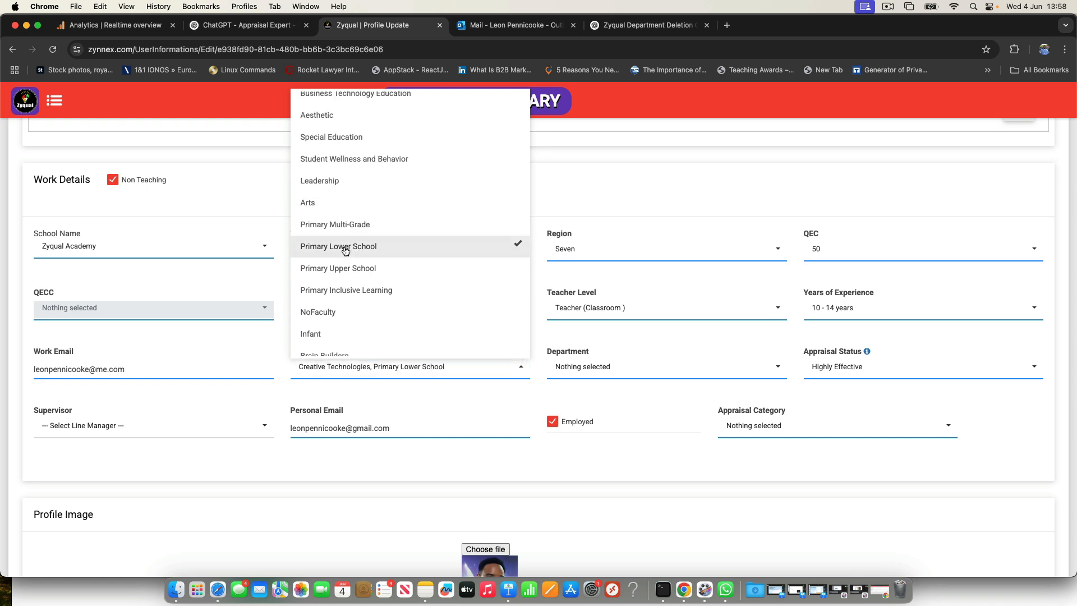
Step: Set the department to Grade 1 only, under Primary Lower School, leaving Grade2, Grade 3 and Mathematics unselected
click(581, 370)
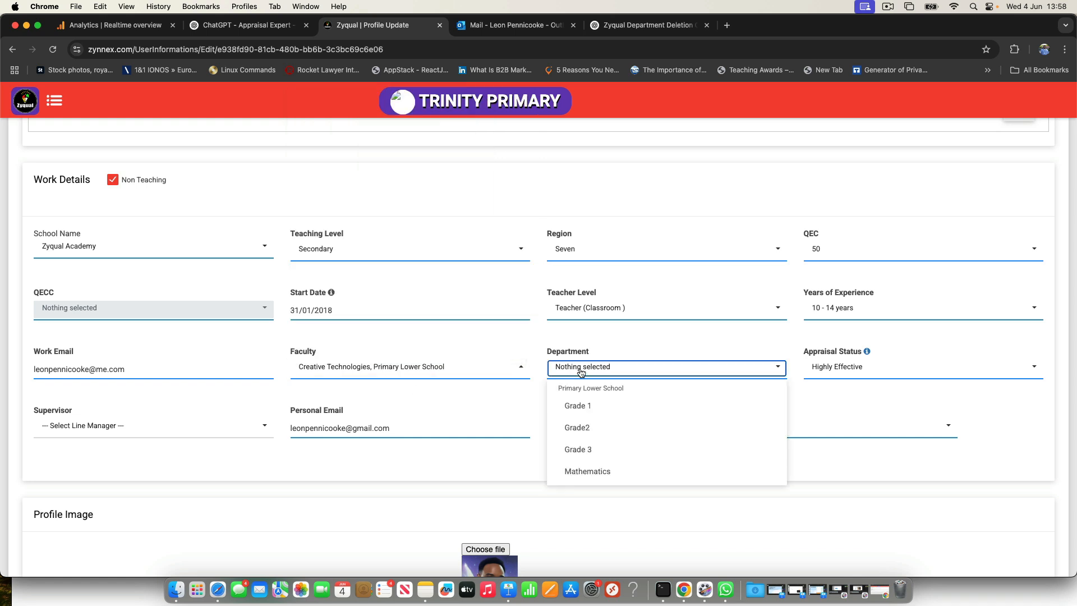
click(582, 407)
click(582, 428)
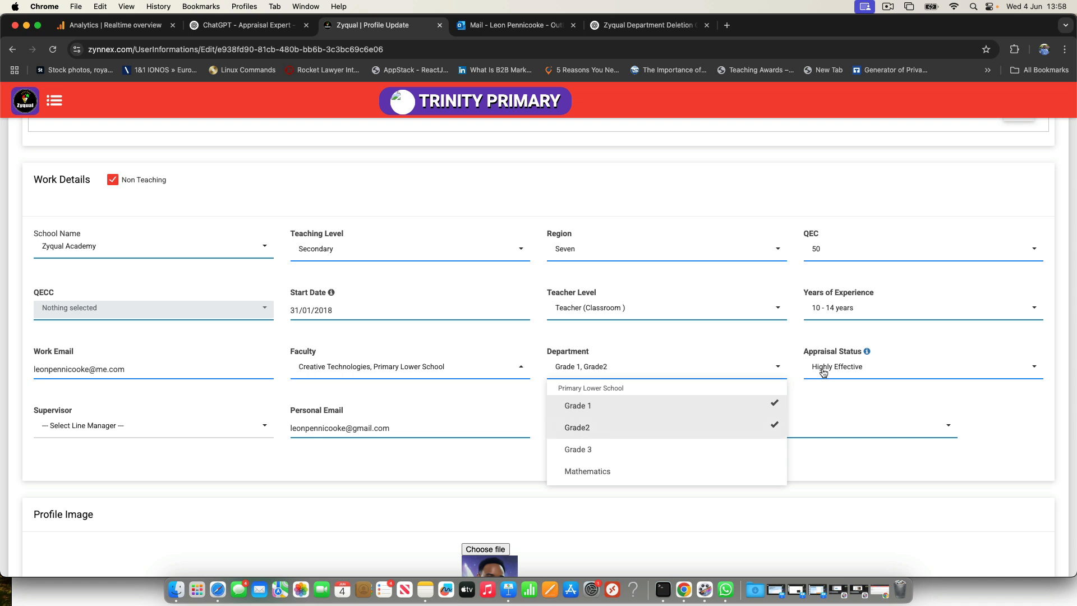
click(579, 450)
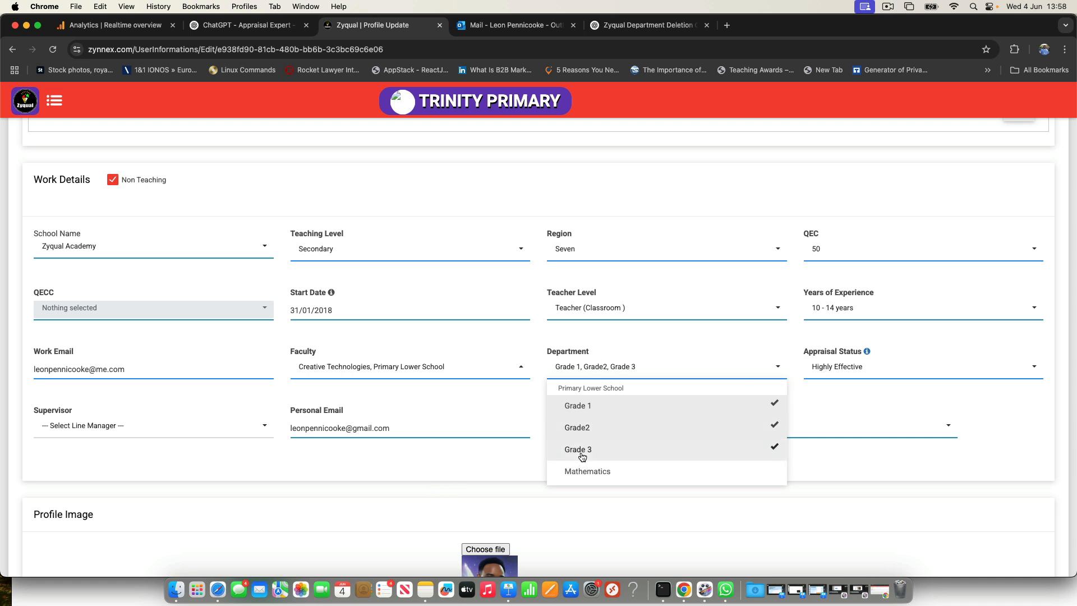
click(582, 470)
click(586, 468)
click(599, 449)
click(605, 429)
click(450, 461)
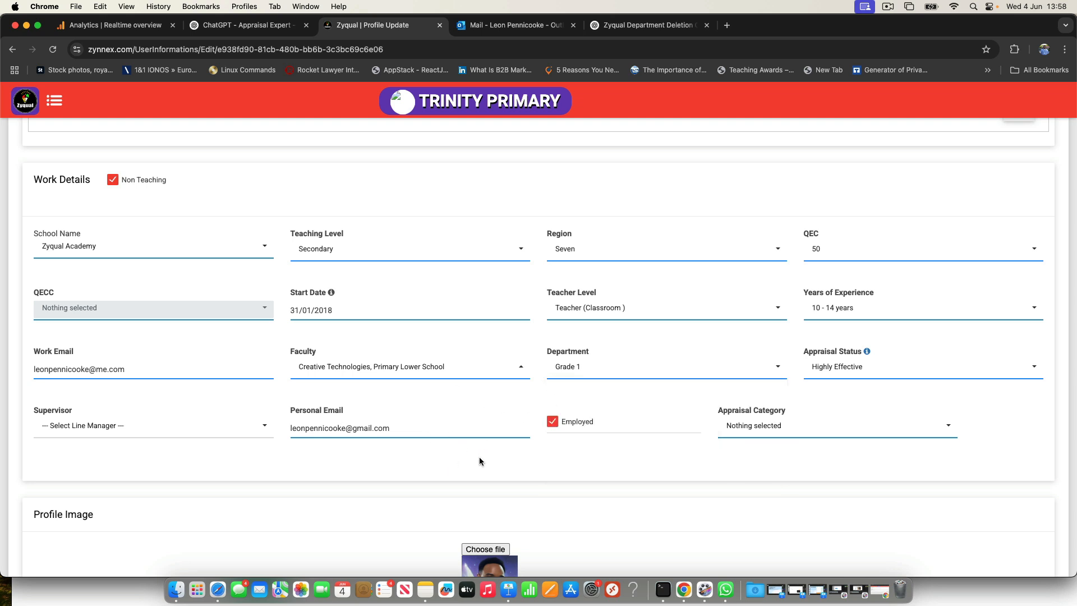
Step: Set the profile's appraisal category to Principal Performance Appraisal and save the profile
click(745, 430)
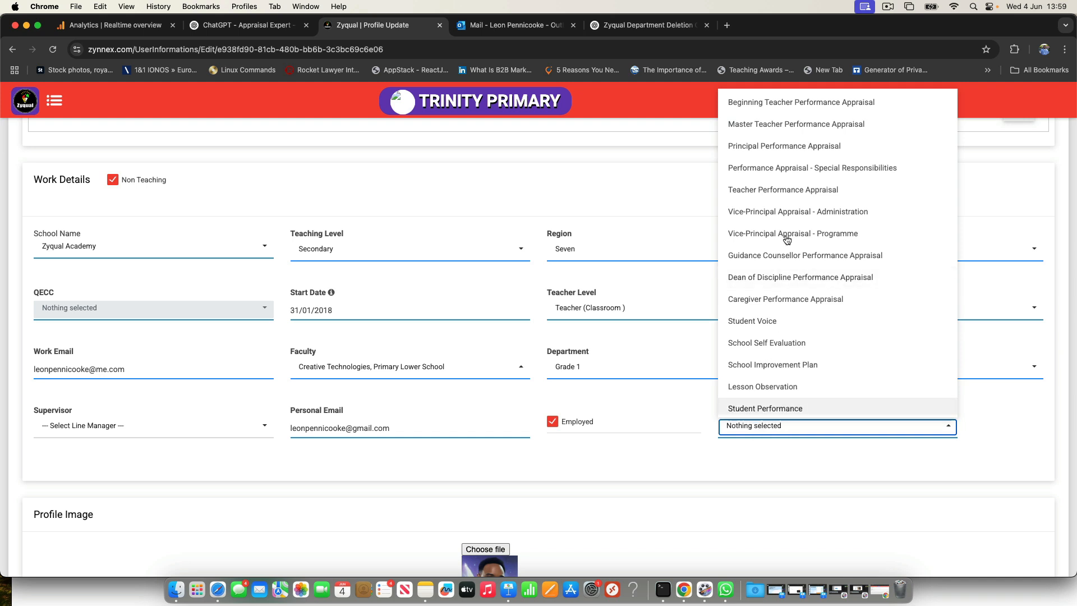
click(764, 147)
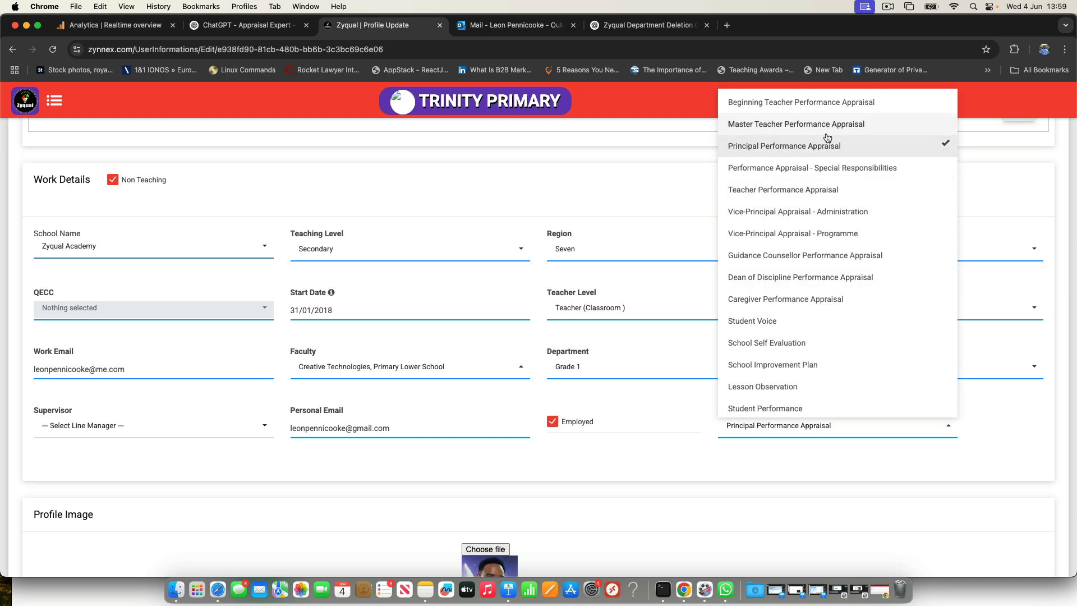
click(693, 443)
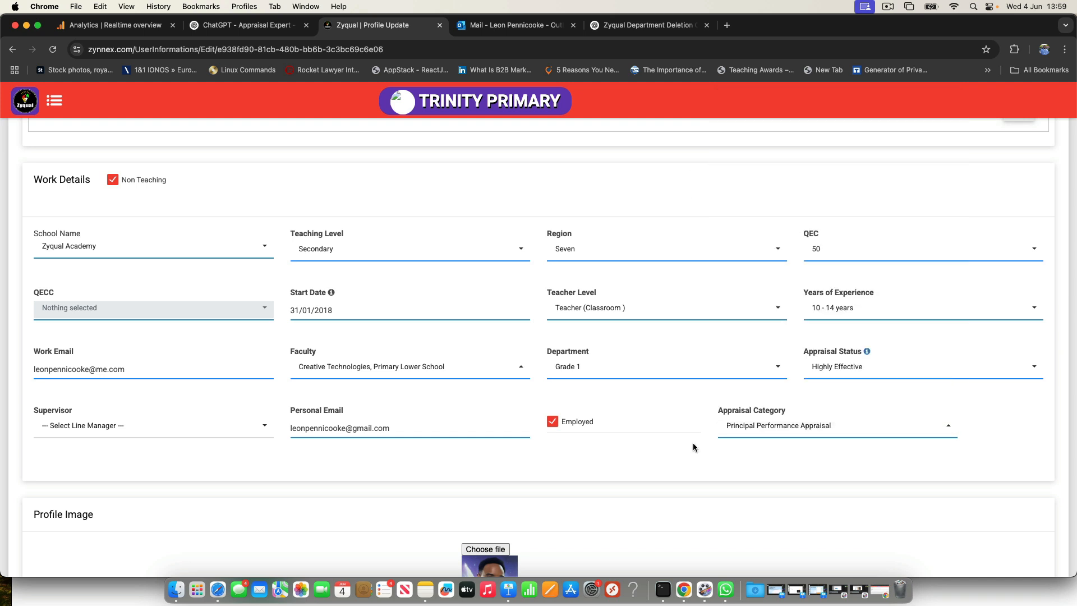
scroll(693, 447, down, 20)
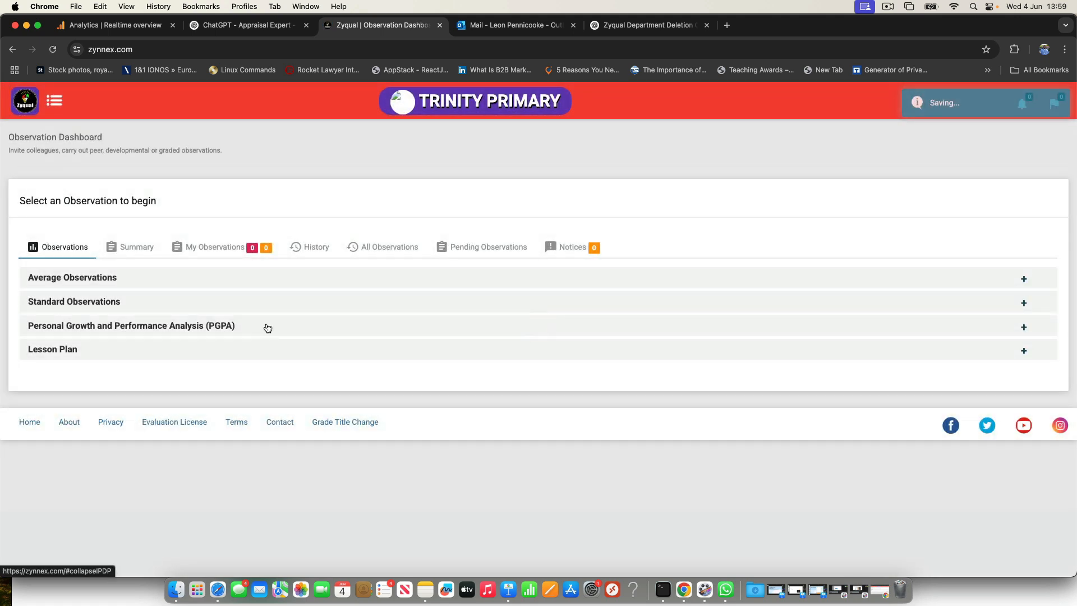
Step: Expand Average Observations on the observation dashboard and check the Principal Performance Appraisal's academic year and active dates
click(222, 286)
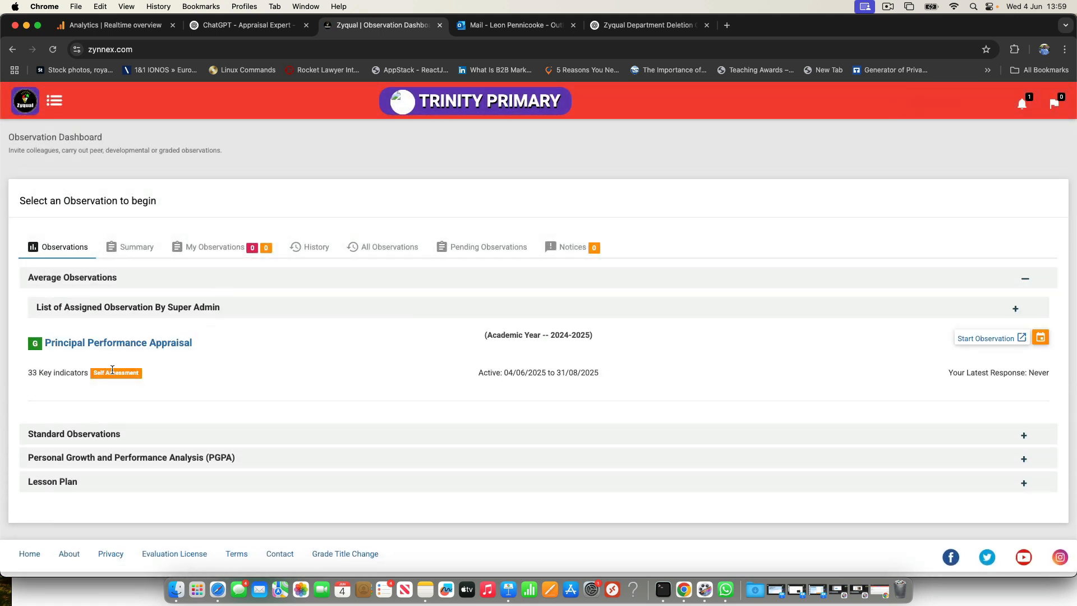
scroll(117, 368, up, 5)
scroll(255, 347, down, 5)
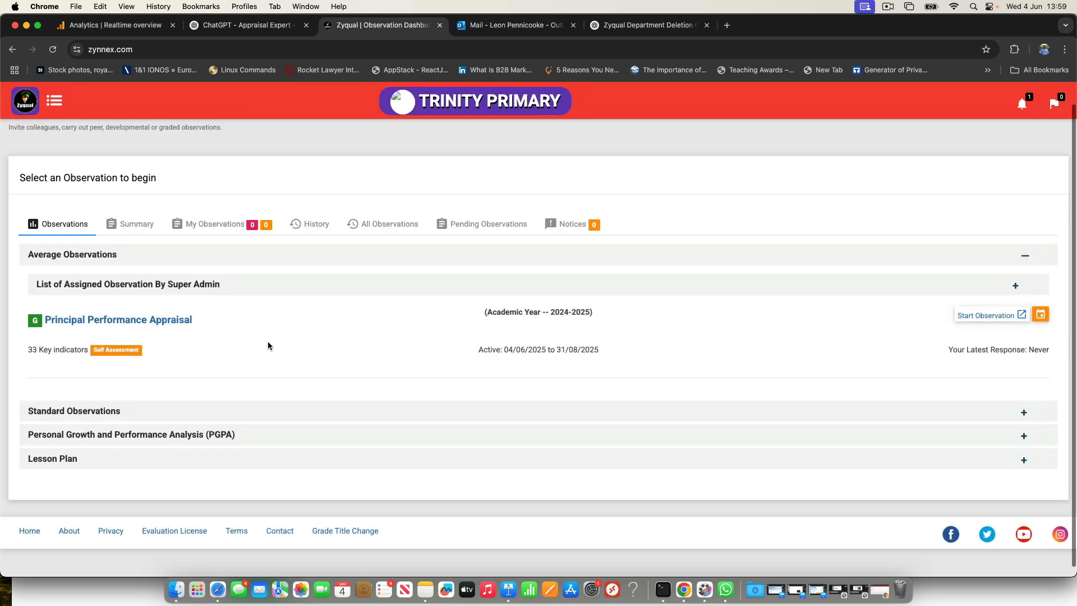
scroll(543, 347, up, 5)
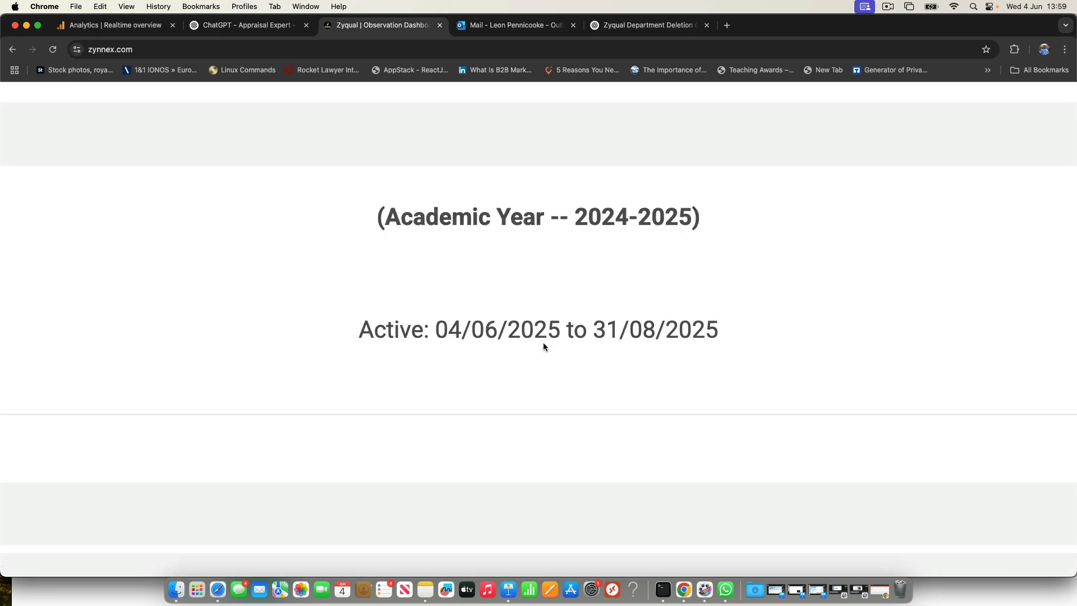
Step: Open the Principal Performance Appraisal from Average Observations and view its teacher information section
scroll(543, 346, down, 5)
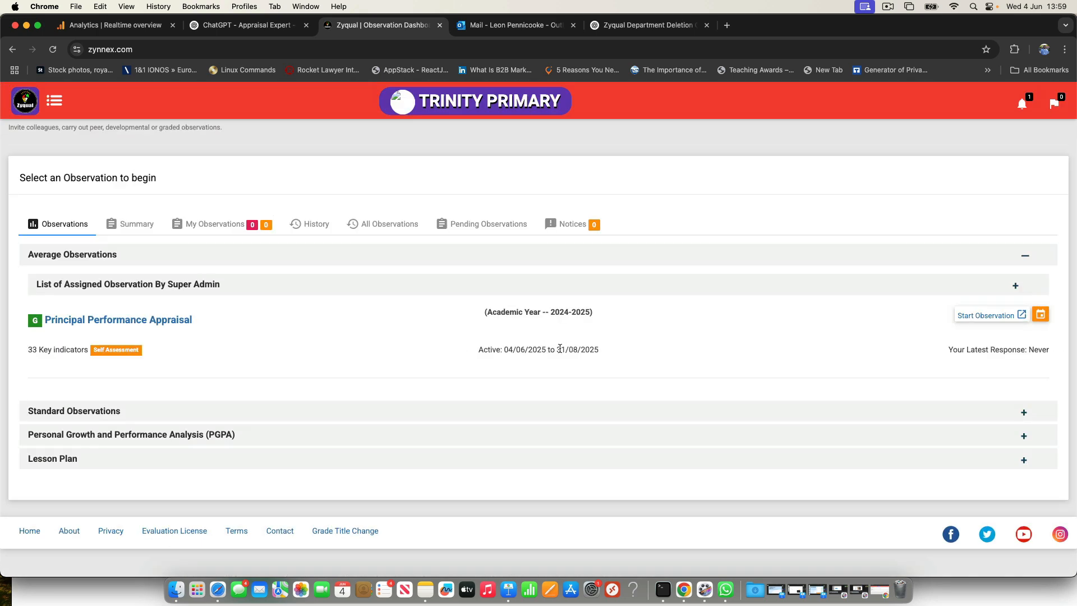
drag(560, 348, 605, 356)
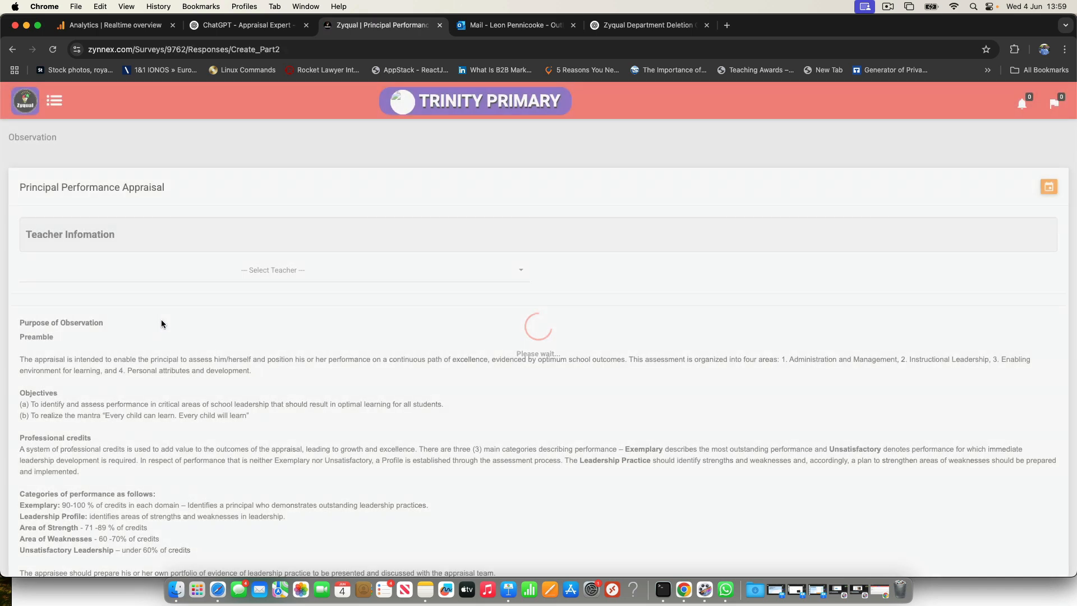
scroll(282, 274, up, 5)
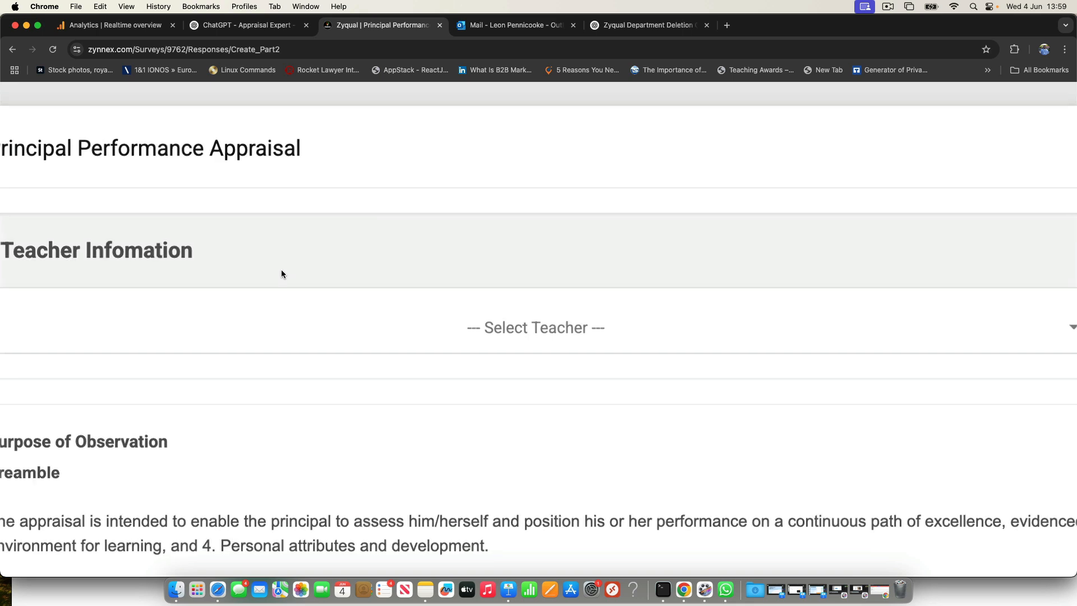
scroll(281, 270, down, 5)
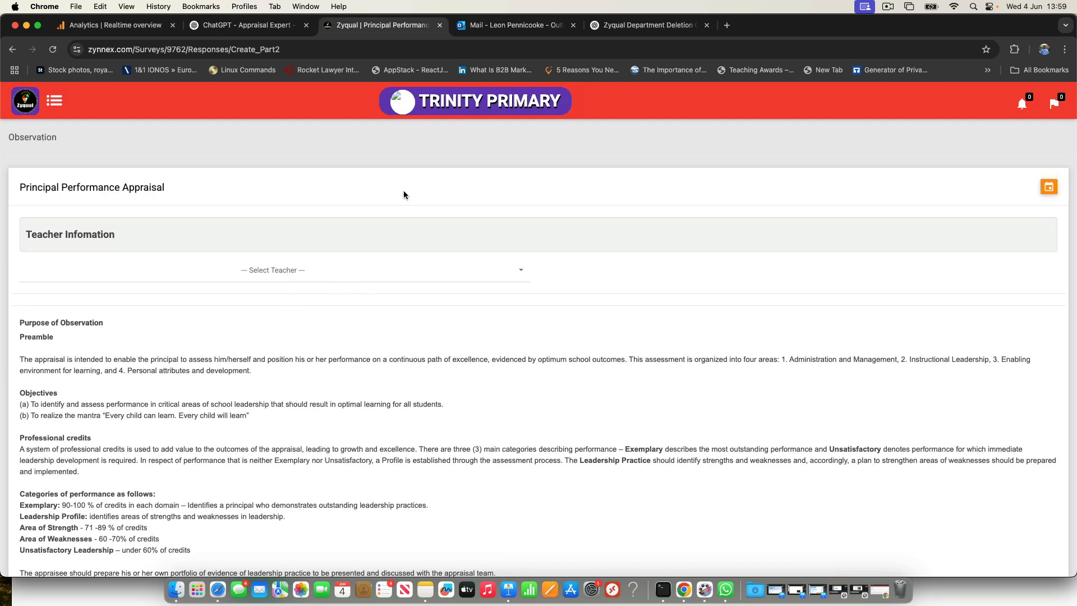
Step: Review the appraisal form from its introduction through the key indicators and credit descriptors to the closing remarks section
scroll(356, 297, down, 5)
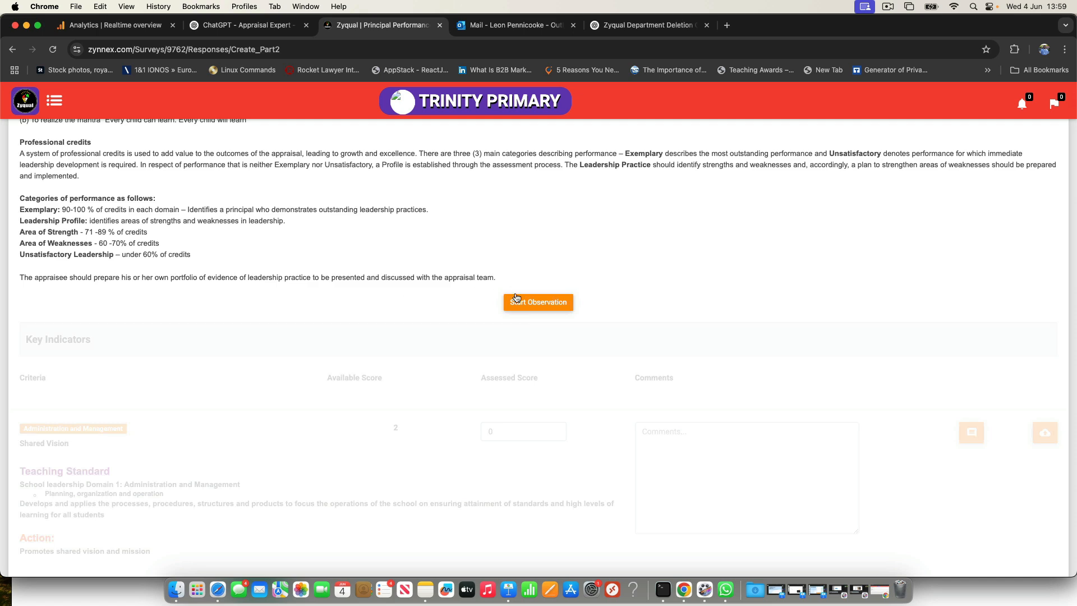
scroll(496, 356, down, 2)
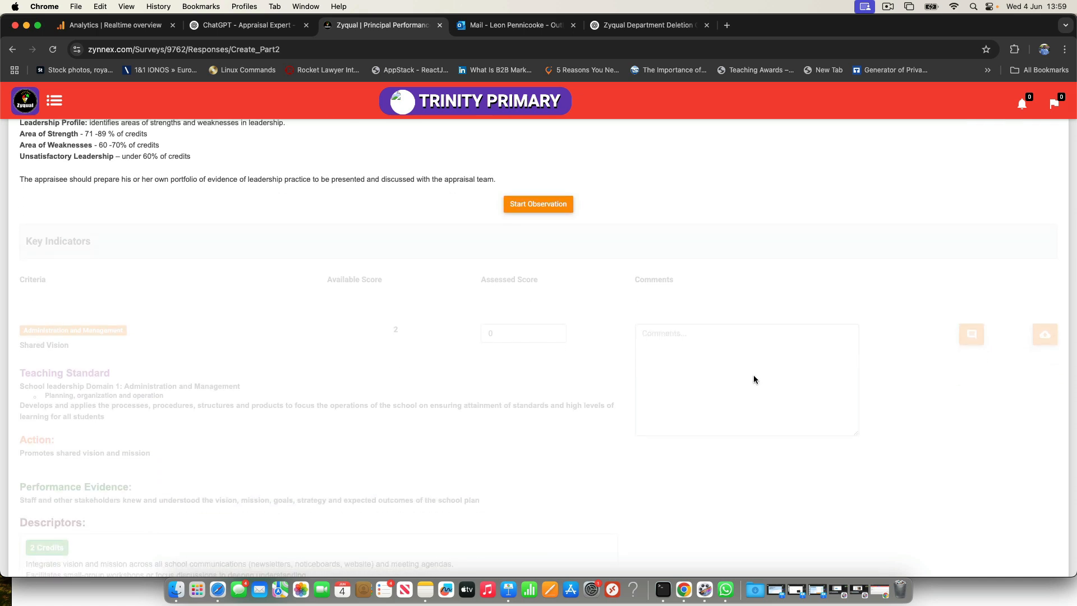
scroll(733, 395, down, 10)
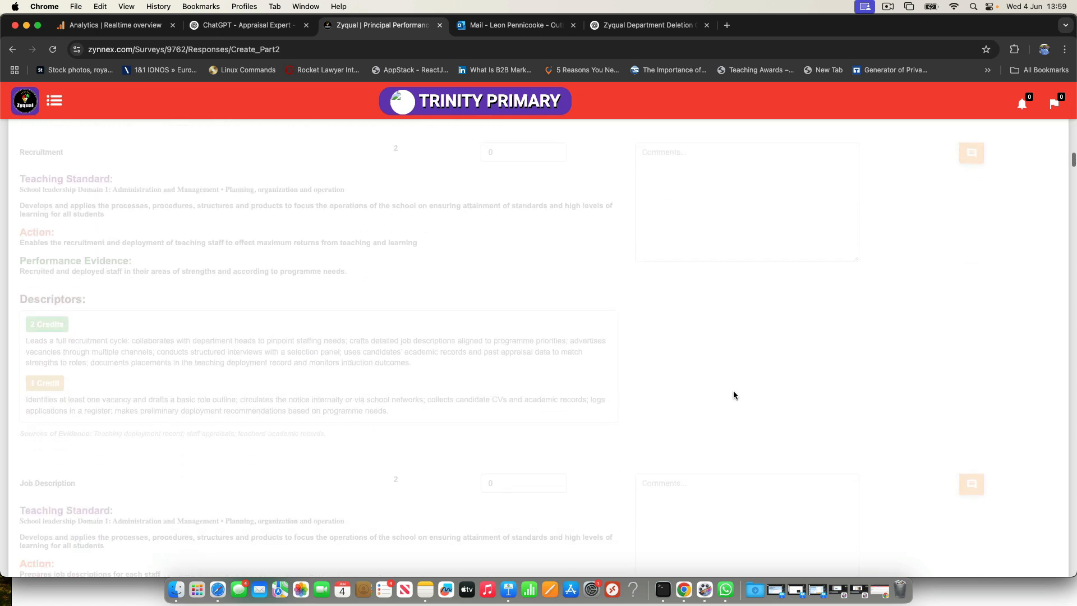
scroll(733, 395, down, 15)
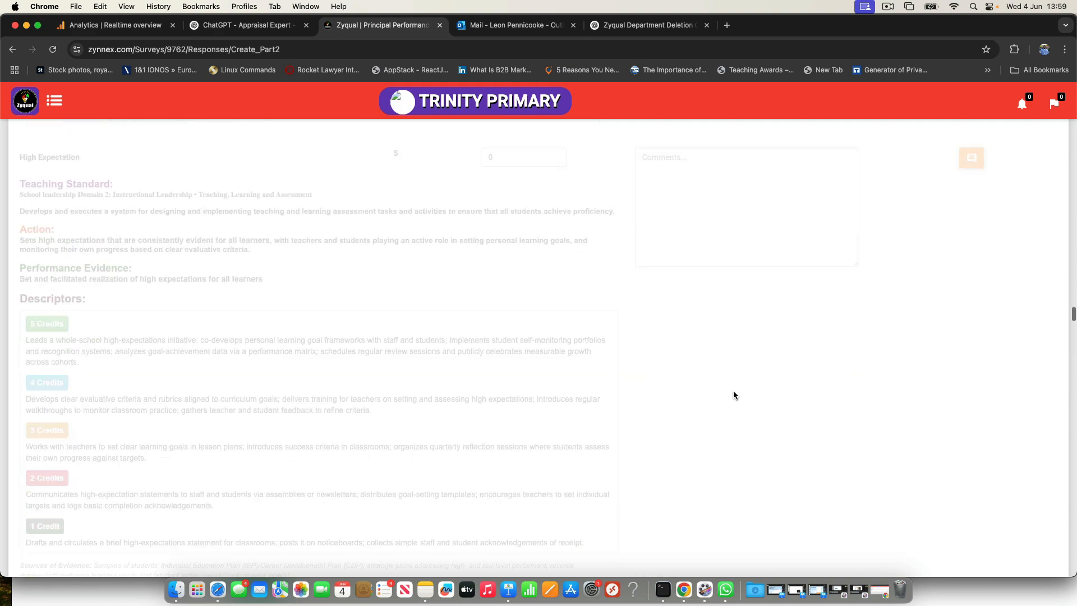
scroll(733, 395, down, 15)
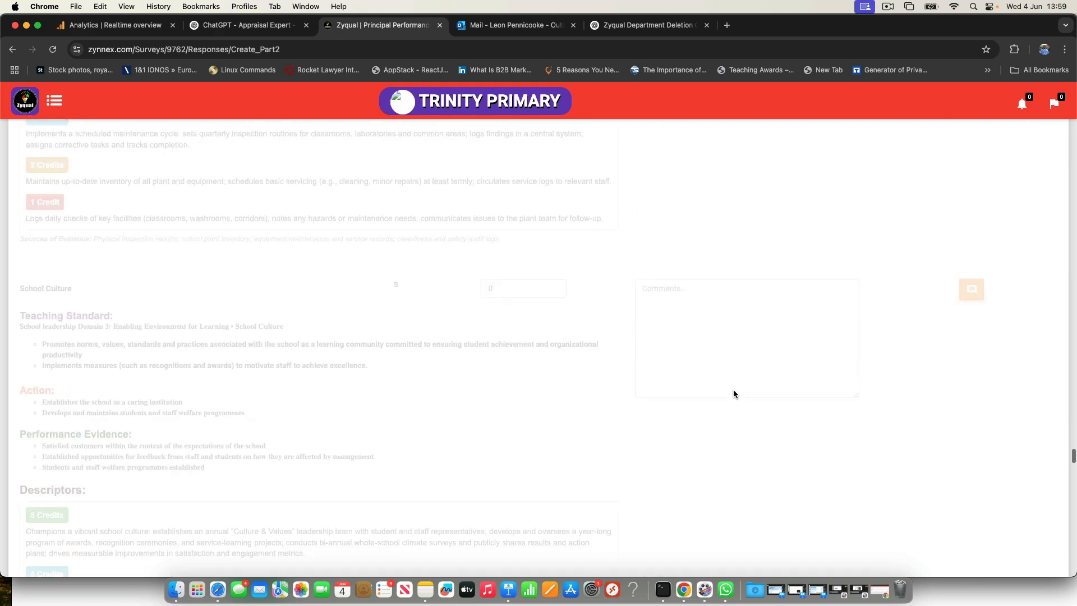
scroll(733, 394, down, 15)
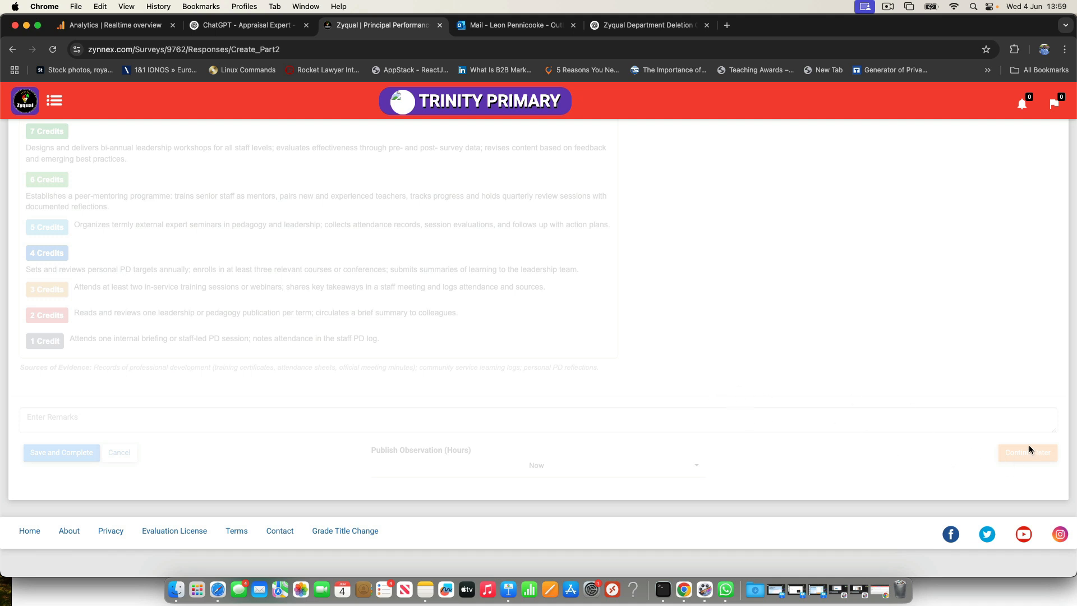
Step: Examine the appraisal's options for continuing later, saving and completing, and publishing, and return to the start of the form
scroll(1022, 443, up, 2)
scroll(1021, 443, right, 1)
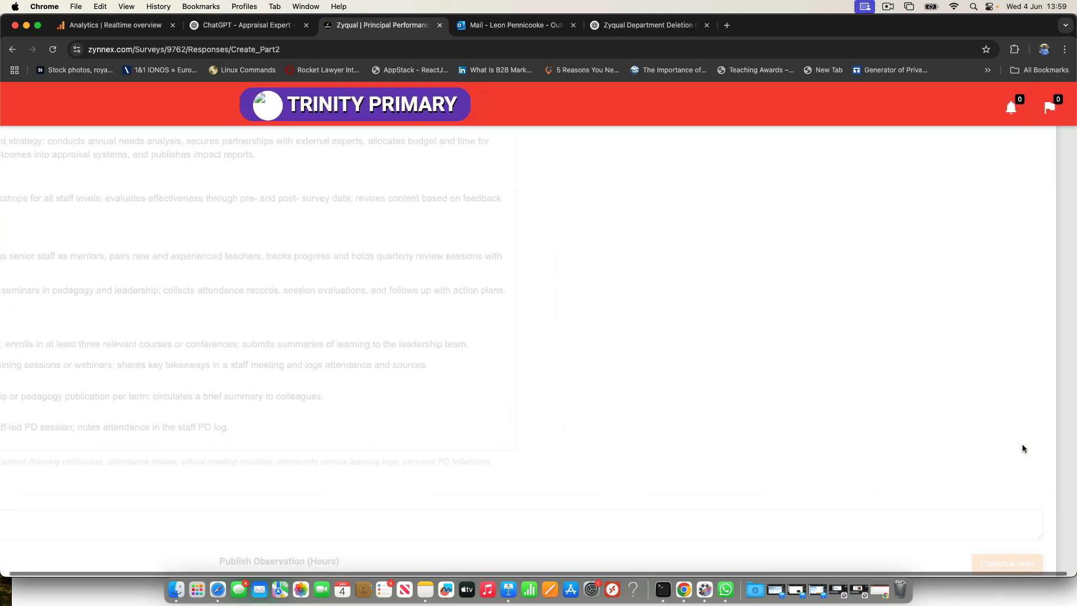
scroll(1022, 448, down, 3)
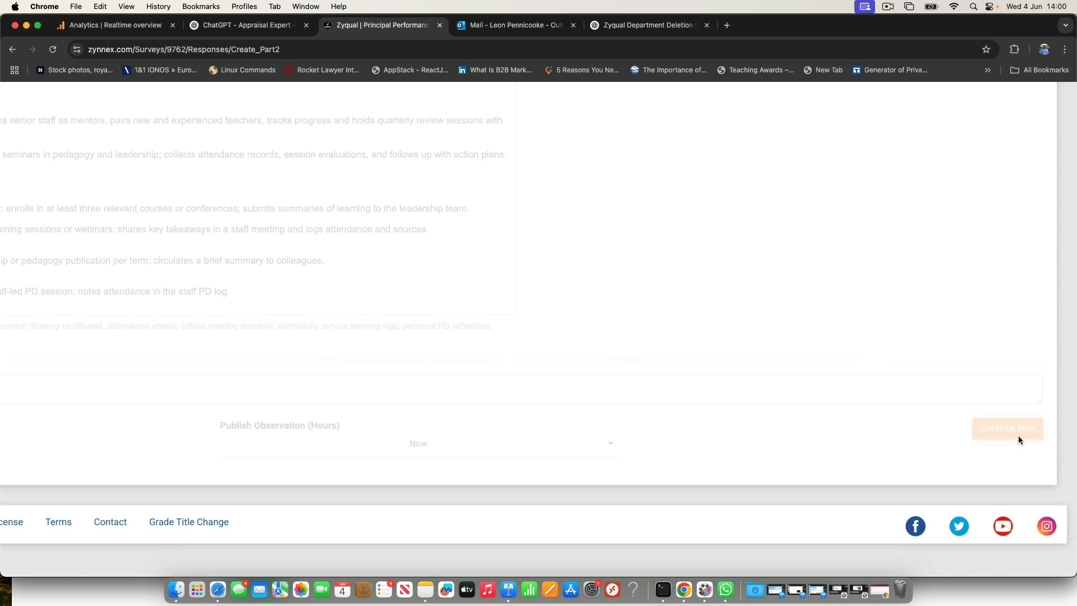
scroll(1019, 440, down, 2)
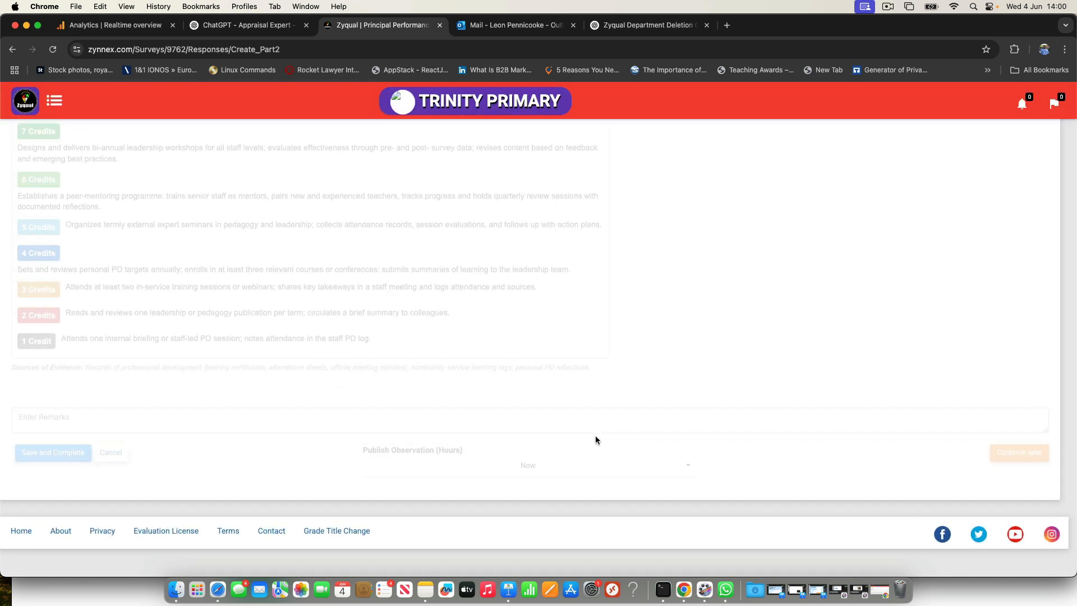
scroll(46, 452, up, 2)
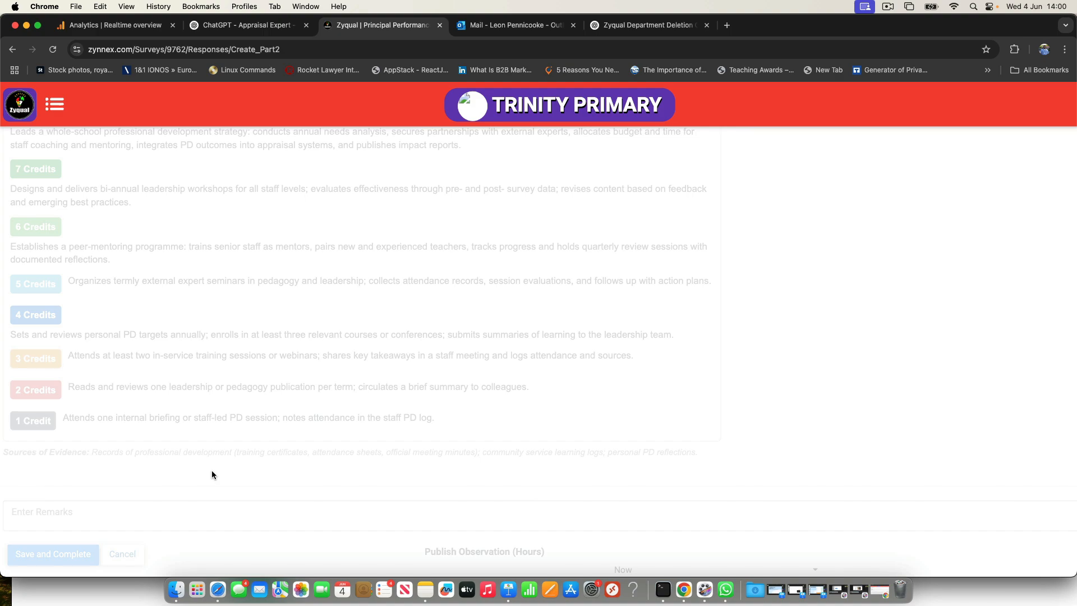
scroll(214, 475, down, 2)
scroll(214, 475, up, 15)
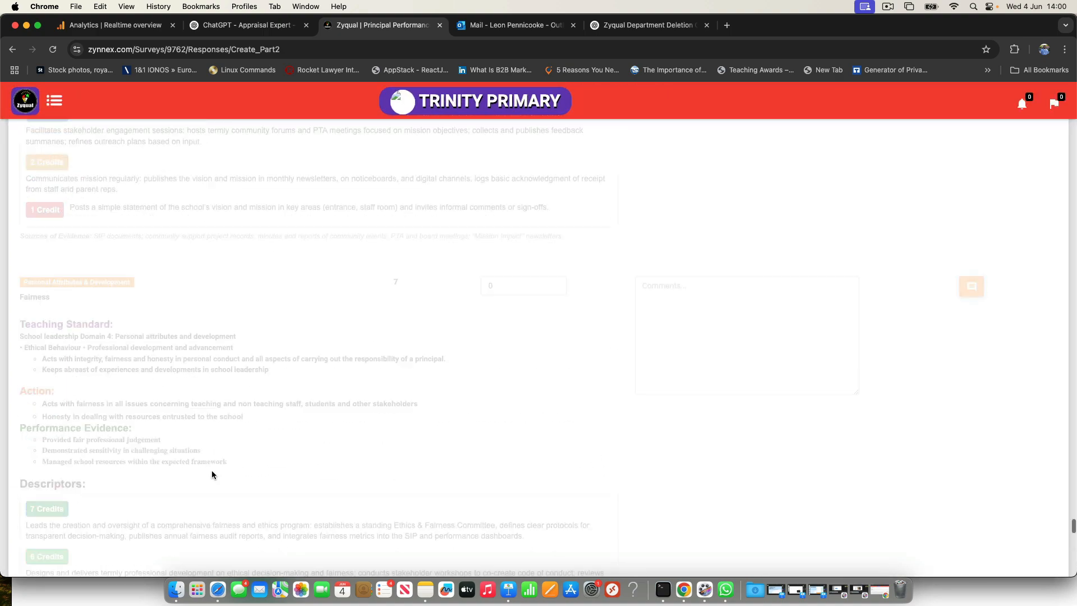
scroll(212, 475, up, 15)
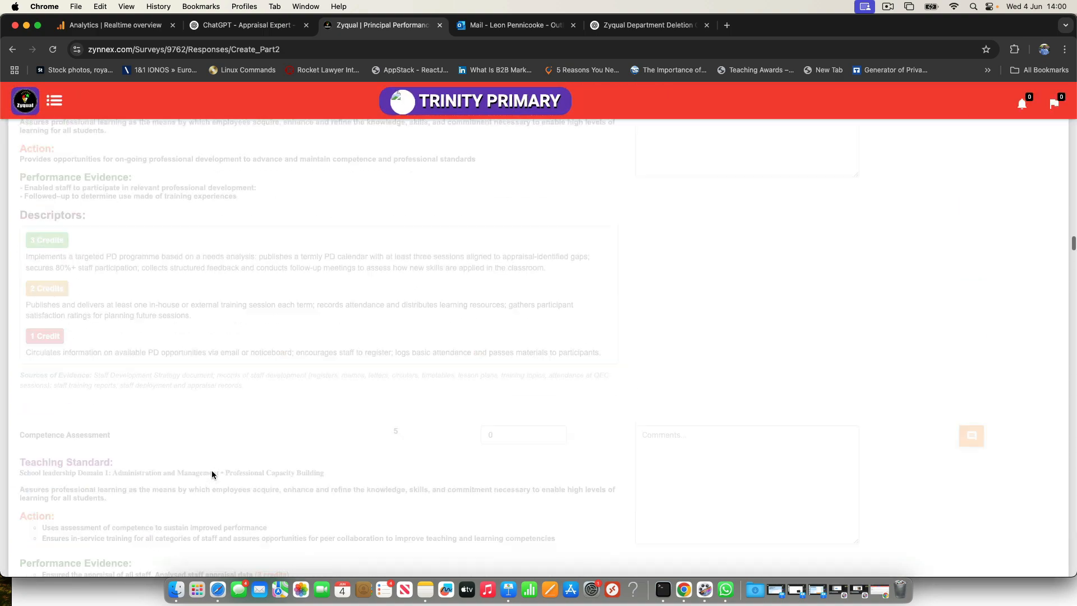
scroll(212, 475, up, 20)
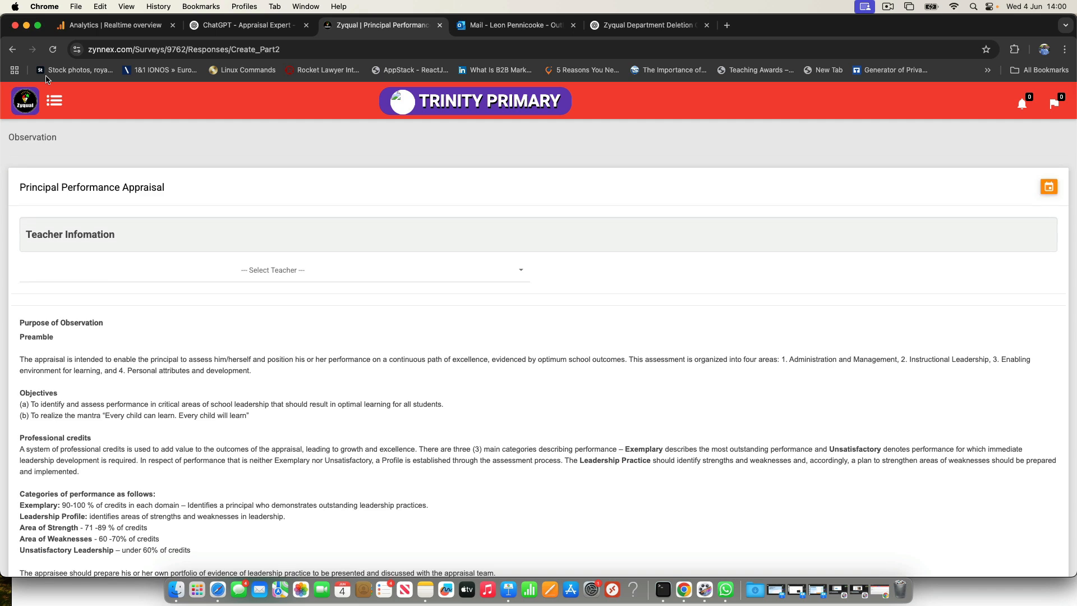
Step: Go to the observation dashboard and view the pending average observations table
click(28, 100)
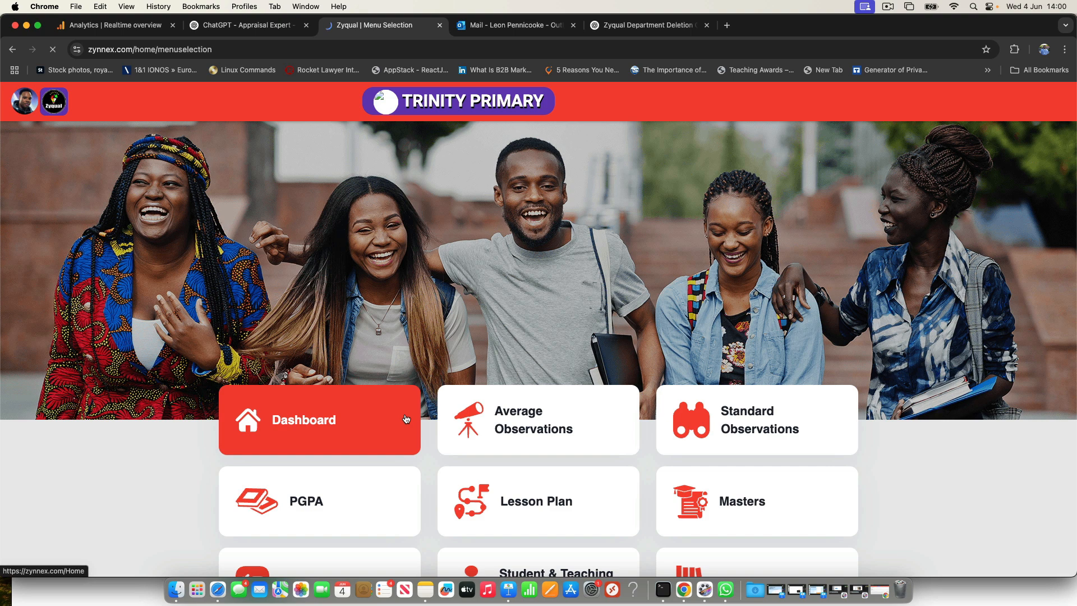
click(370, 436)
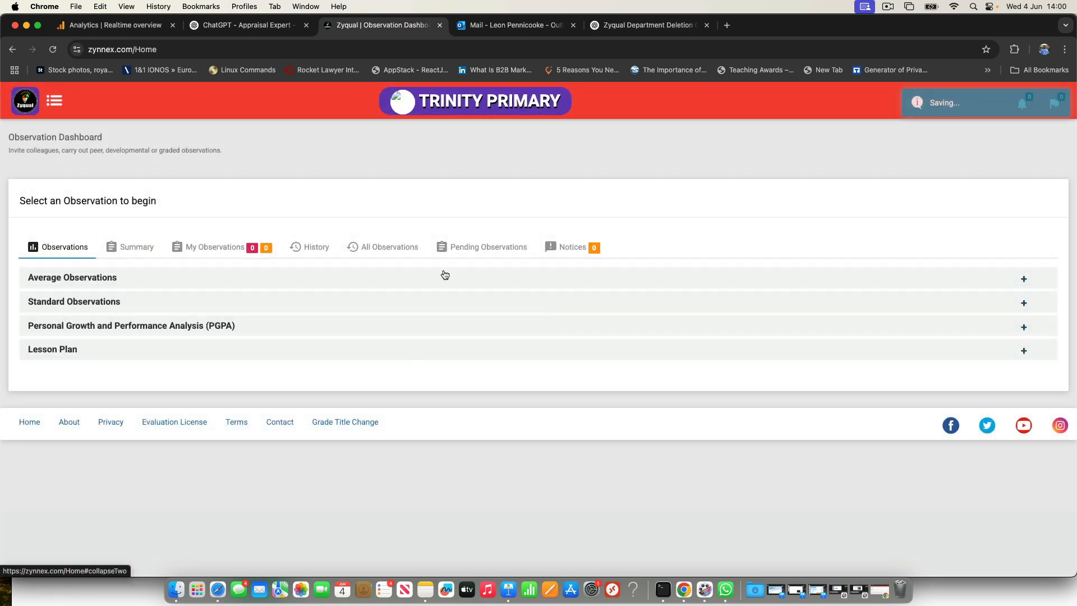
scroll(477, 250, up, 5)
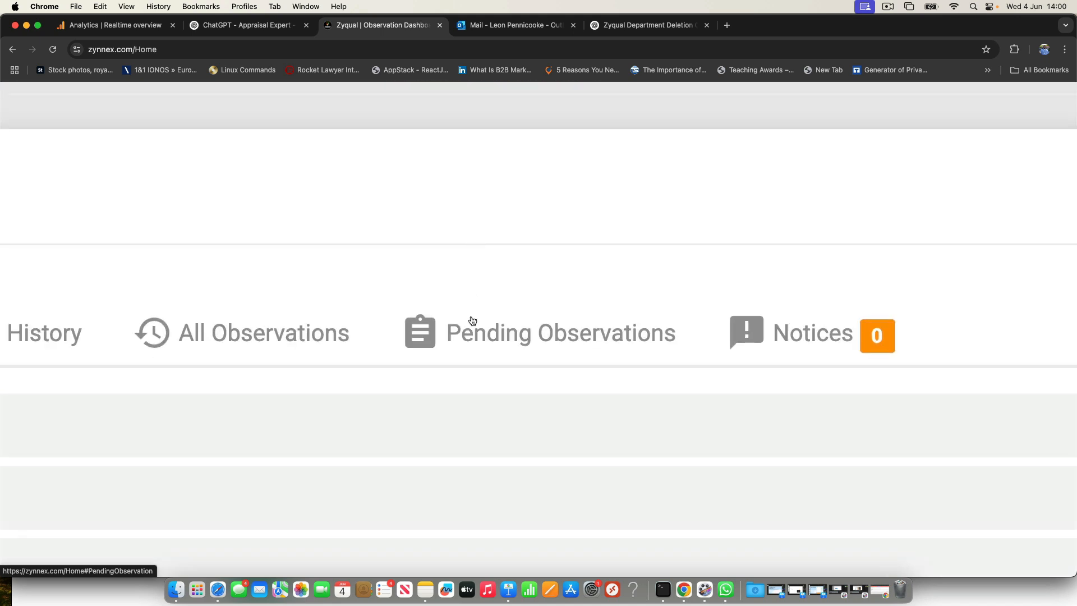
click(465, 248)
scroll(489, 335, down, 5)
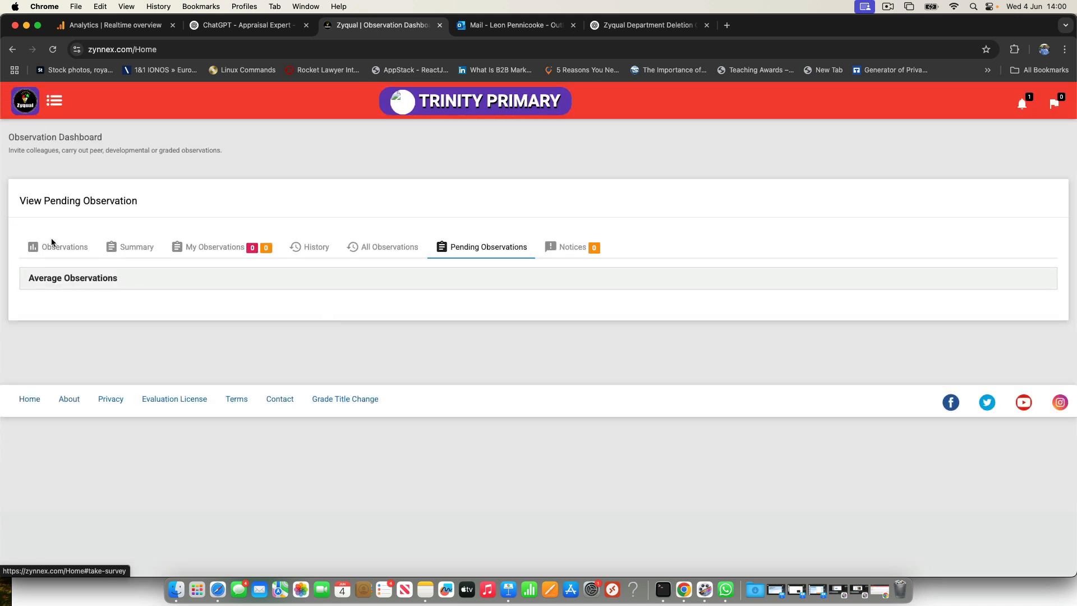
click(44, 280)
click(76, 311)
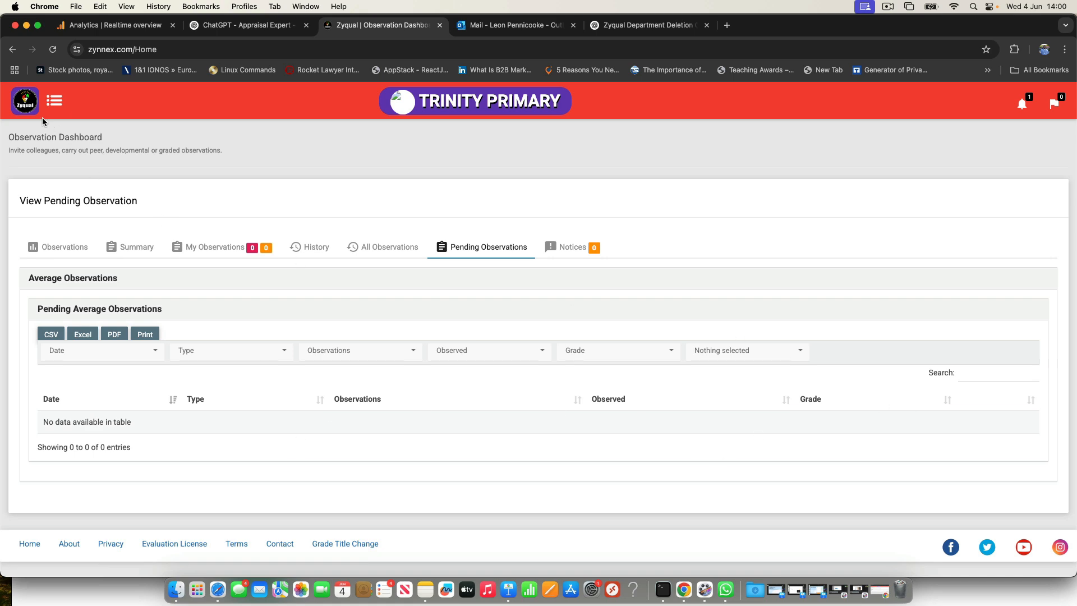
Step: View the Pending Responses page through the Average Observations options on the main menu
click(30, 105)
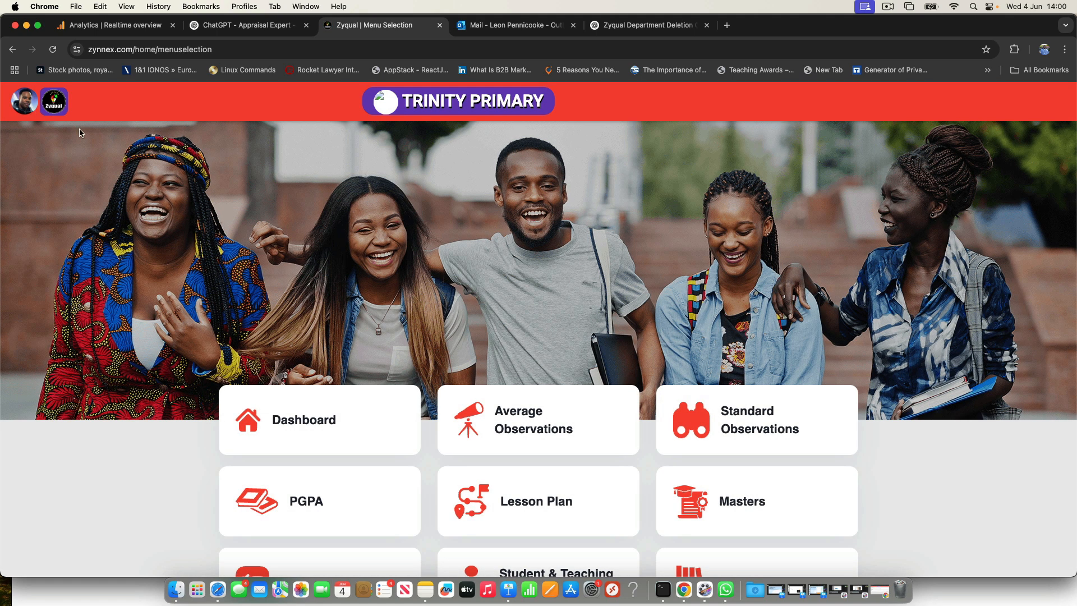
click(554, 427)
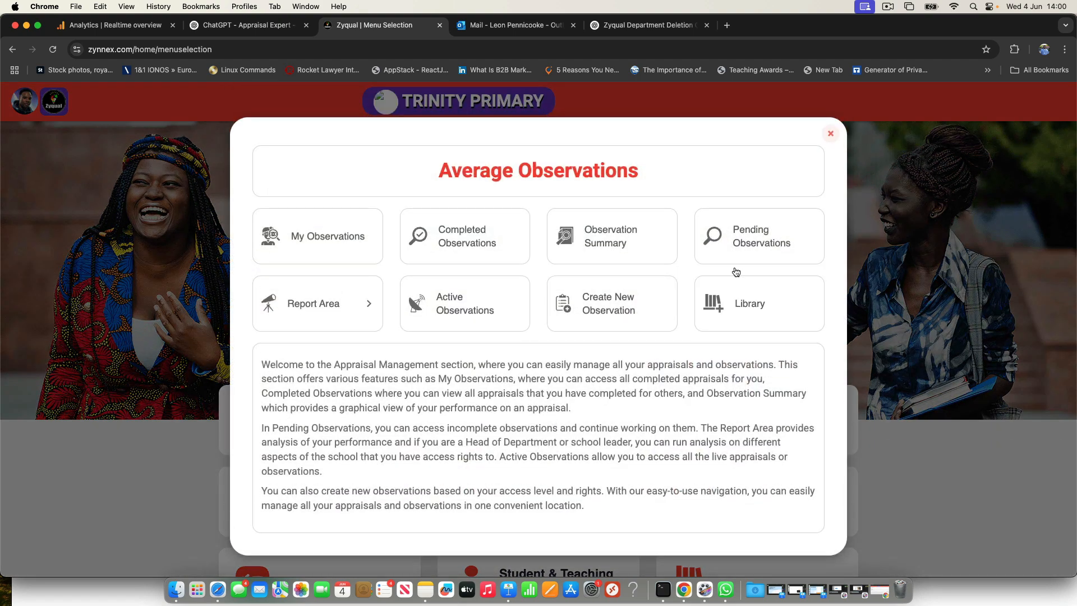
click(736, 250)
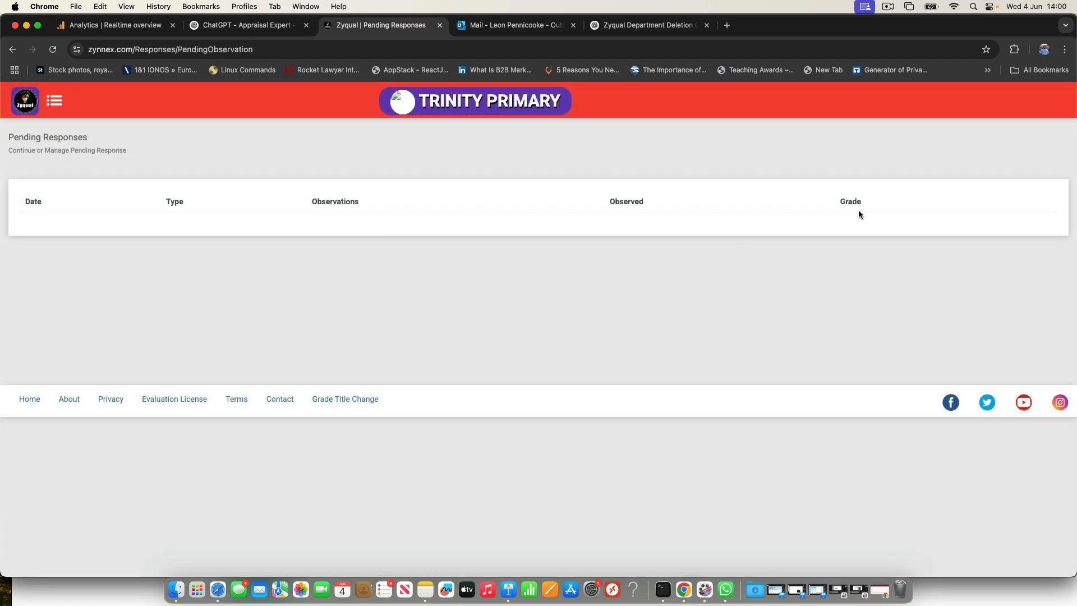
Step: Return to the observation dashboard, expand Average Observations, and check the same category under Pending Observations
click(23, 103)
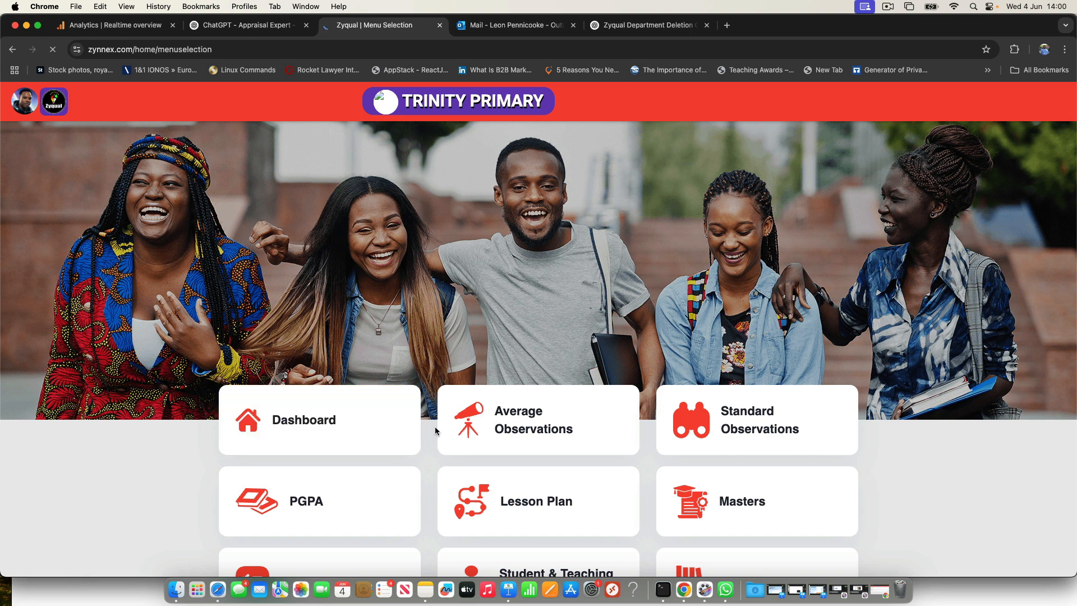
click(512, 430)
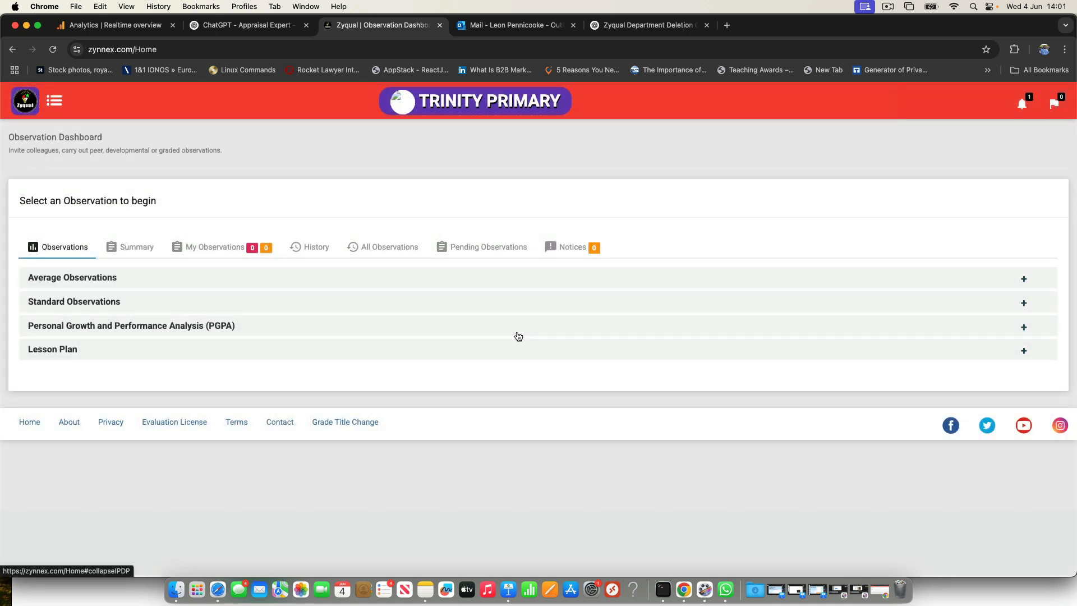
click(512, 278)
click(505, 247)
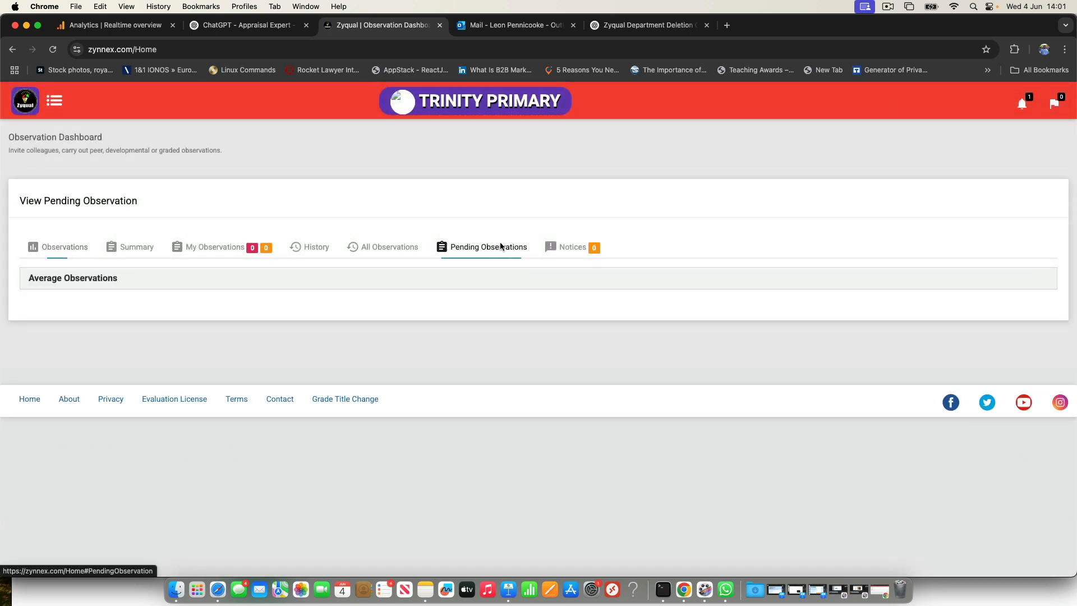
click(479, 286)
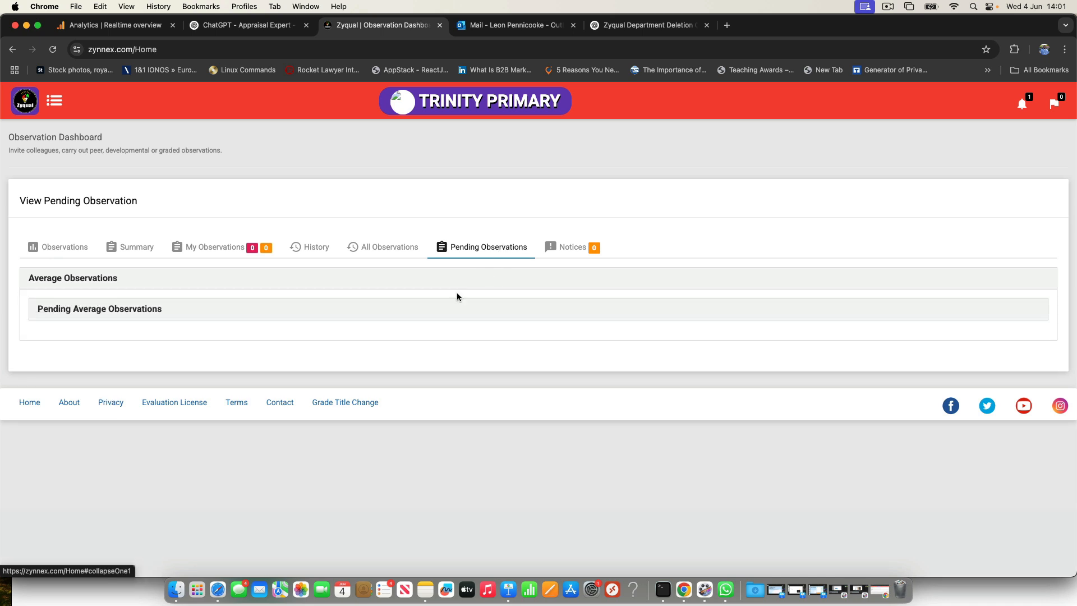
Step: Reopen the Principal Performance Appraisal from the dashboard's observations, look over its first key indicator, and leave for the main menu
click(45, 249)
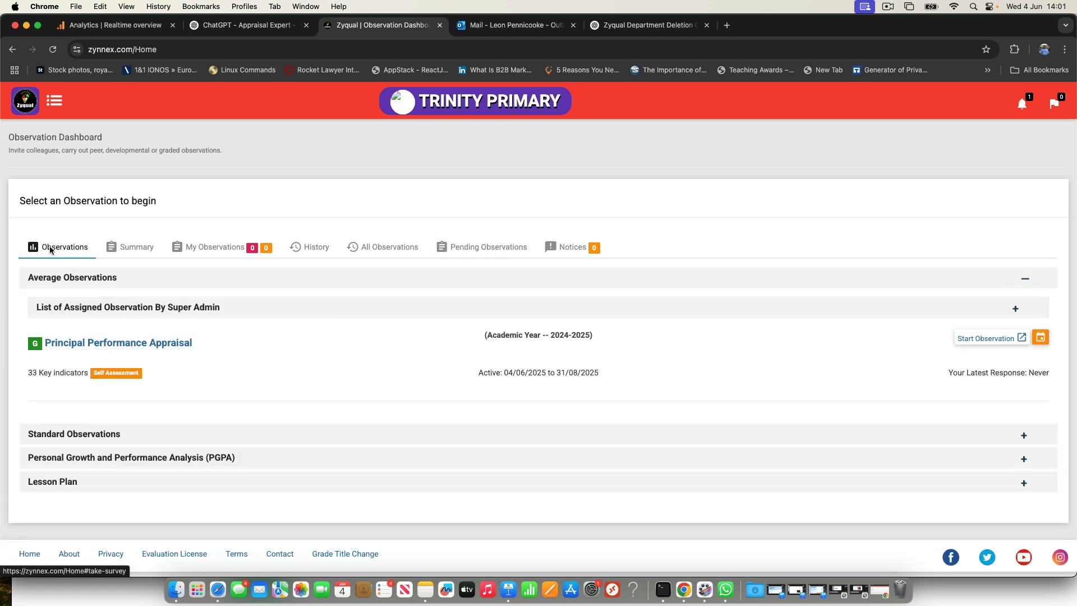
click(115, 345)
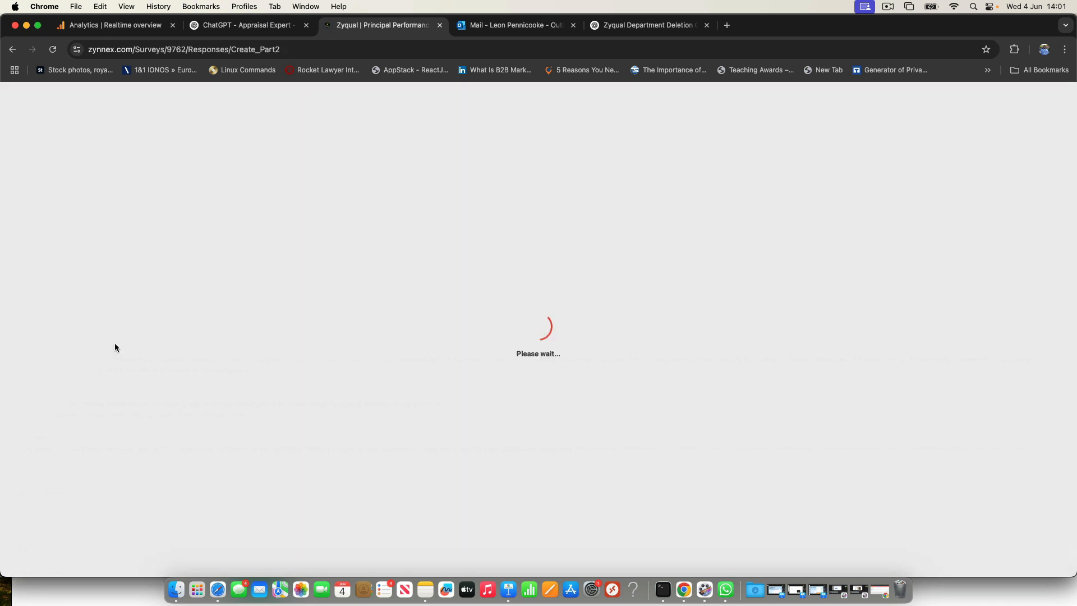
scroll(207, 443, down, 5)
scroll(208, 444, down, 2)
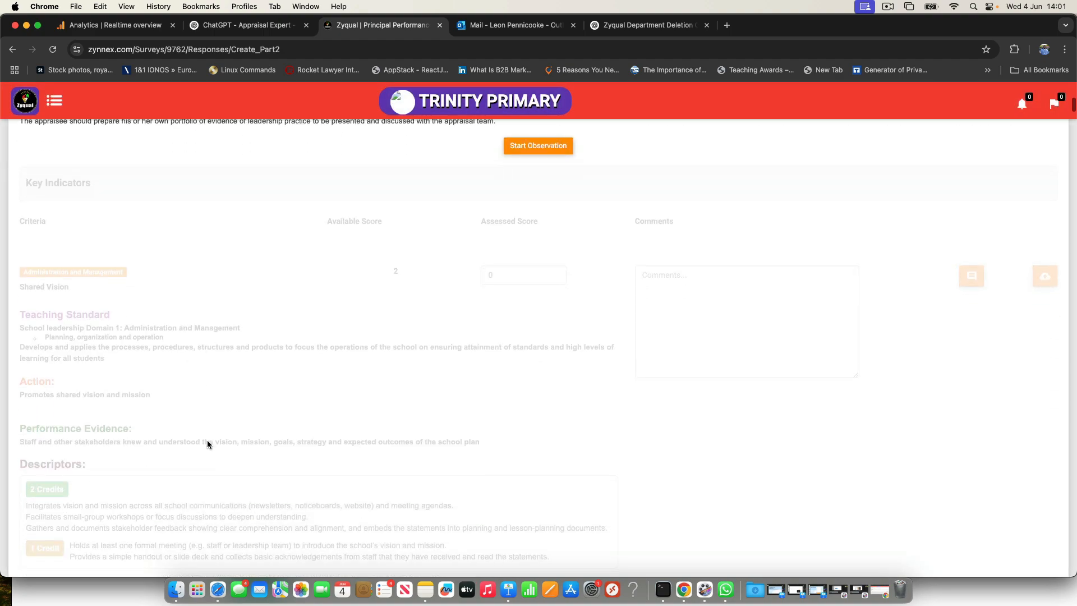
scroll(208, 443, up, 8)
click(33, 106)
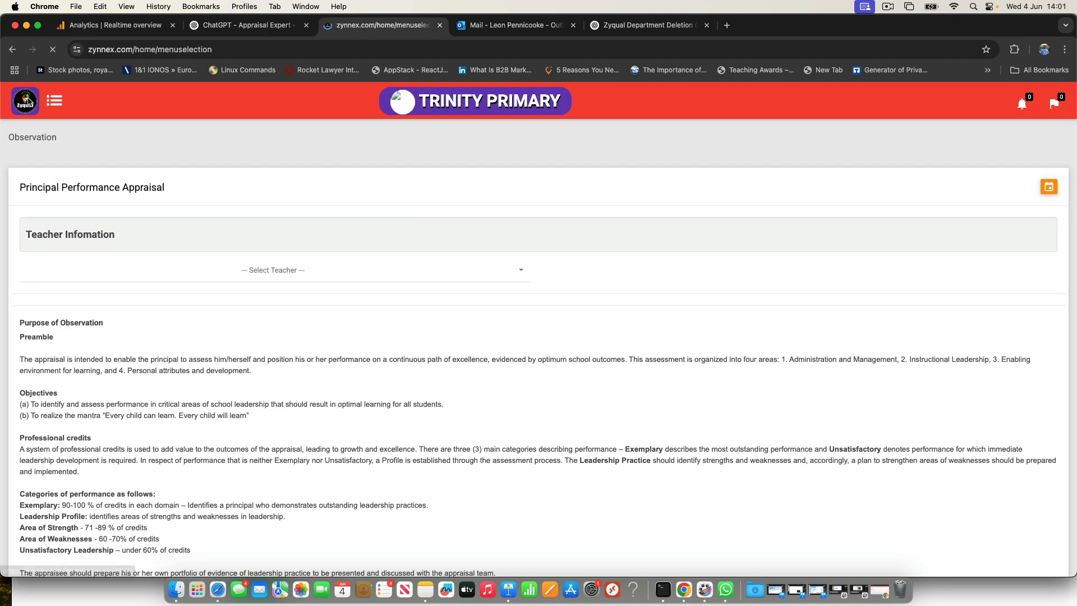